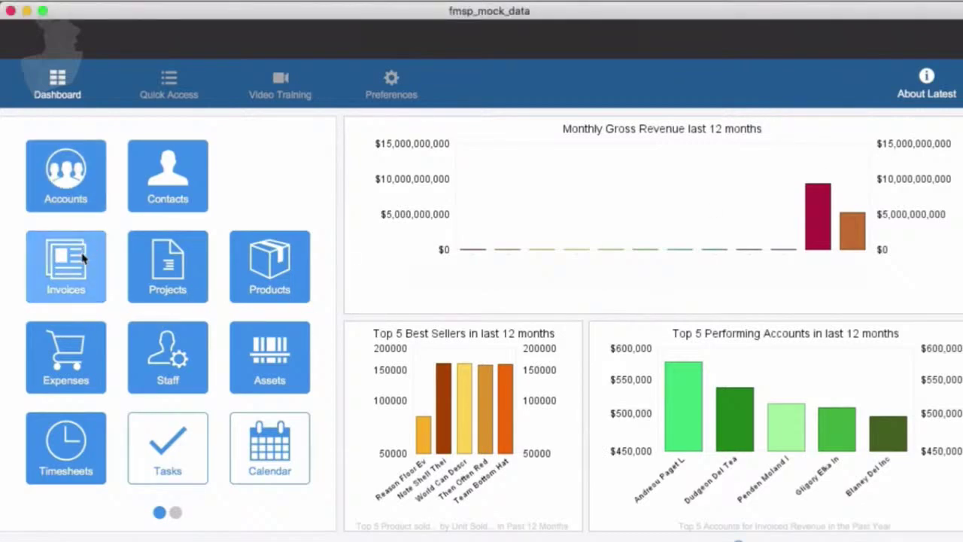
Open the Invoices section and check which options the current invoice's Status field offers.
{"action": "left_click", "coordinate": [80, 256]}
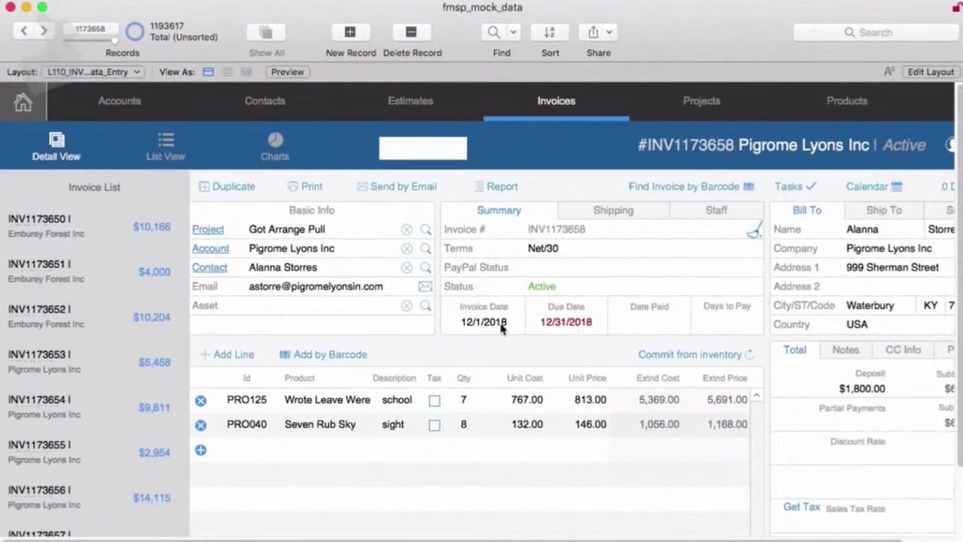
{"action": "left_click", "coordinate": [541, 287]}
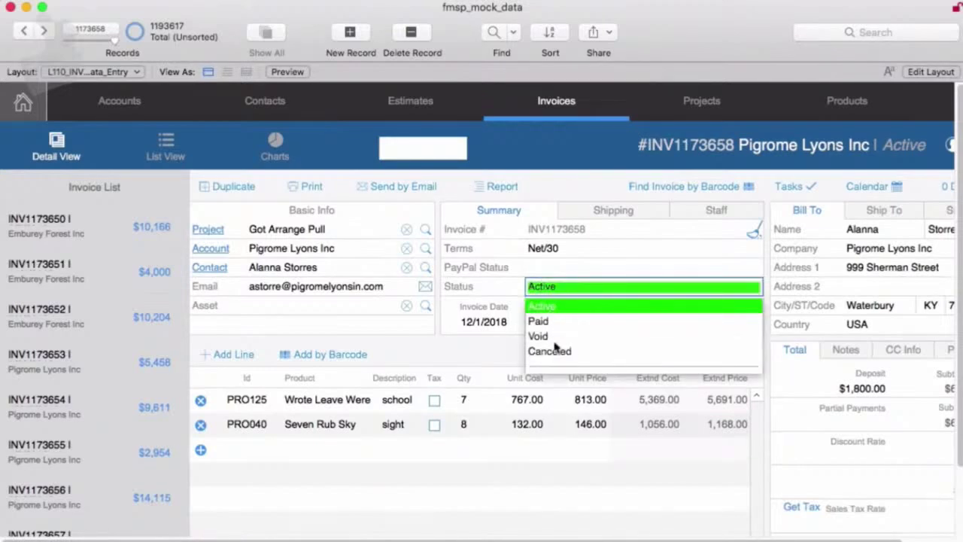
{"action": "left_click", "coordinate": [494, 347]}
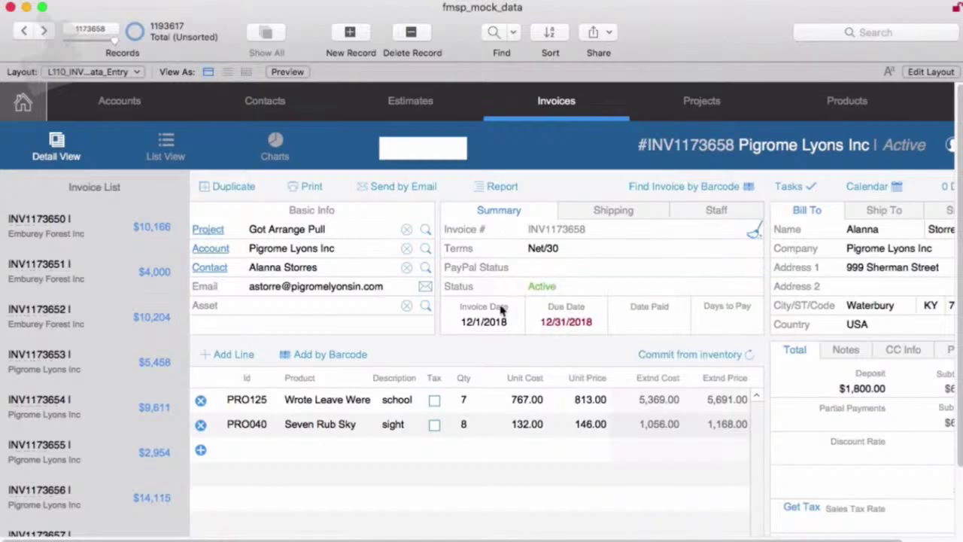
Start a find request on the invoices with the Status set to Active.
{"action": "left_click", "coordinate": [501, 39]}
{"action": "left_click", "coordinate": [564, 286]}
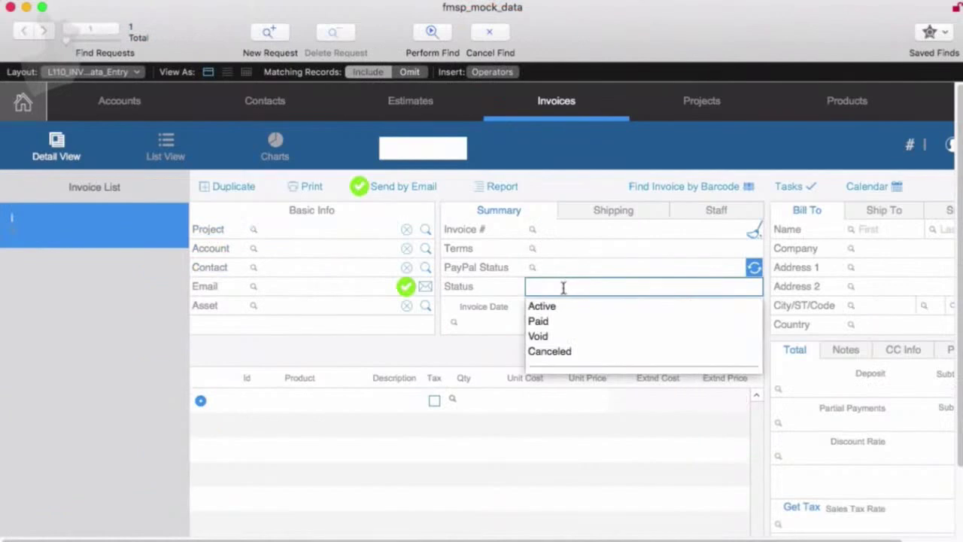
{"action": "left_click", "coordinate": [541, 305]}
{"action": "left_click", "coordinate": [534, 163]}
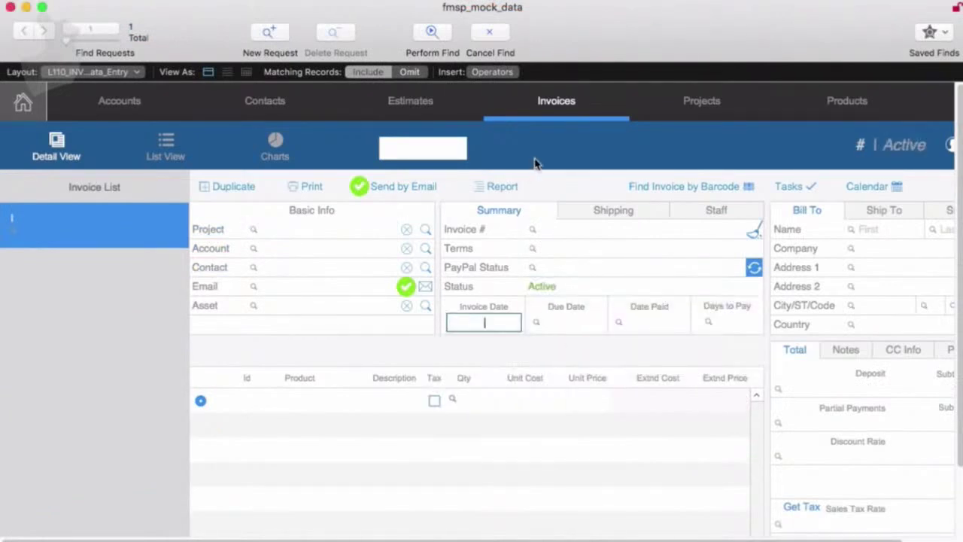
Add the Invoice Date criterion 12/*/2018 to the find request and perform the find.
{"action": "key", "text": "super+plus"}
{"action": "key", "text": "super+plus"}
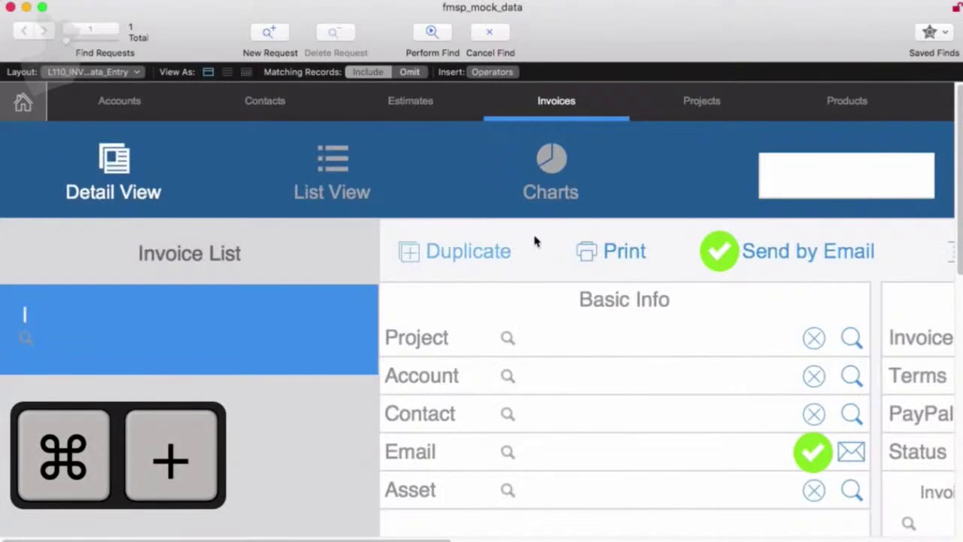
{"action": "scroll", "coordinate": [672, 465], "scroll_direction": "right", "scroll_amount": 10}
{"action": "scroll", "coordinate": [671, 465], "scroll_direction": "down", "scroll_amount": 3}
{"action": "left_click", "coordinate": [511, 461]}
{"action": "key", "text": "Escape"}
{"action": "type", "text": "12/"}
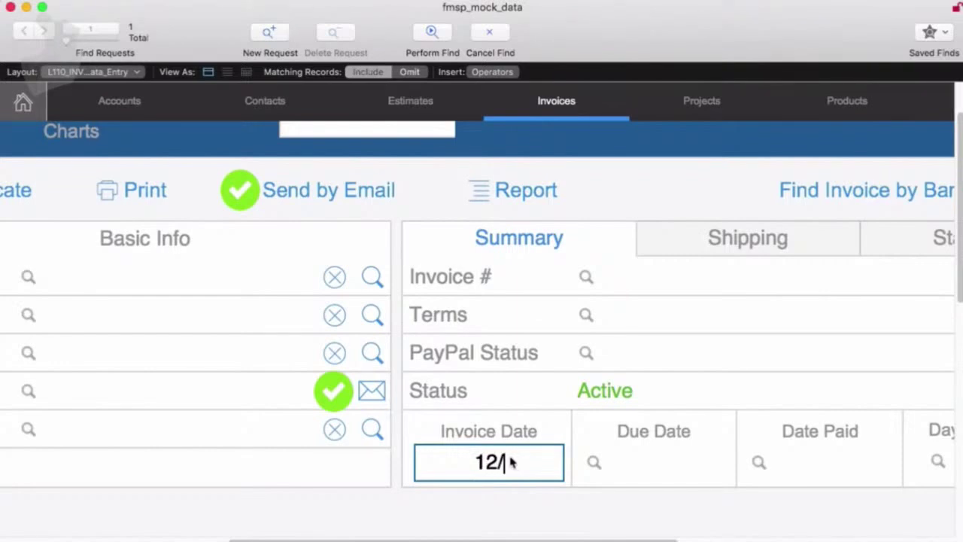
{"action": "type", "text": "*/"}
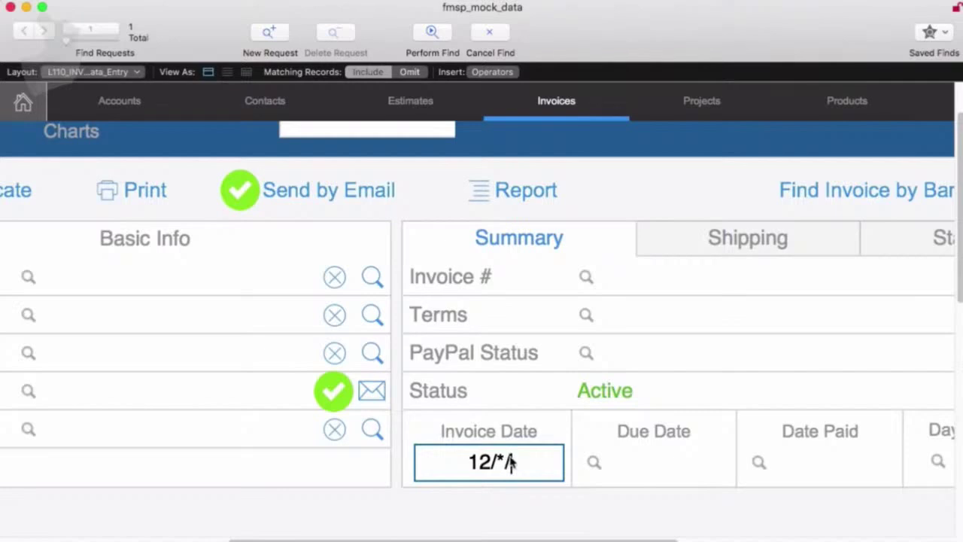
{"action": "type", "text": "2018"}
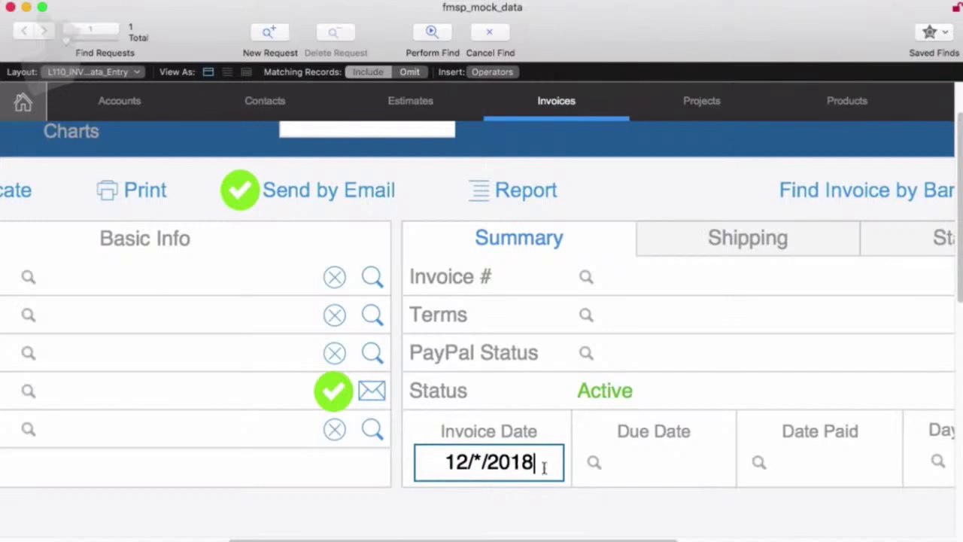
{"action": "key", "text": "Return"}
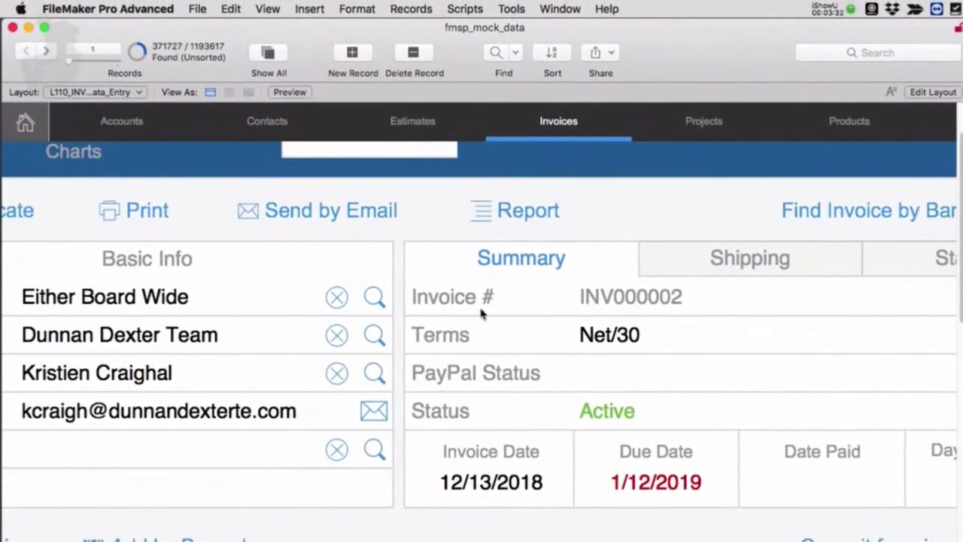
Reset the layout zoom to actual size and browse the found invoices in List View.
{"action": "left_click", "coordinate": [271, 11]}
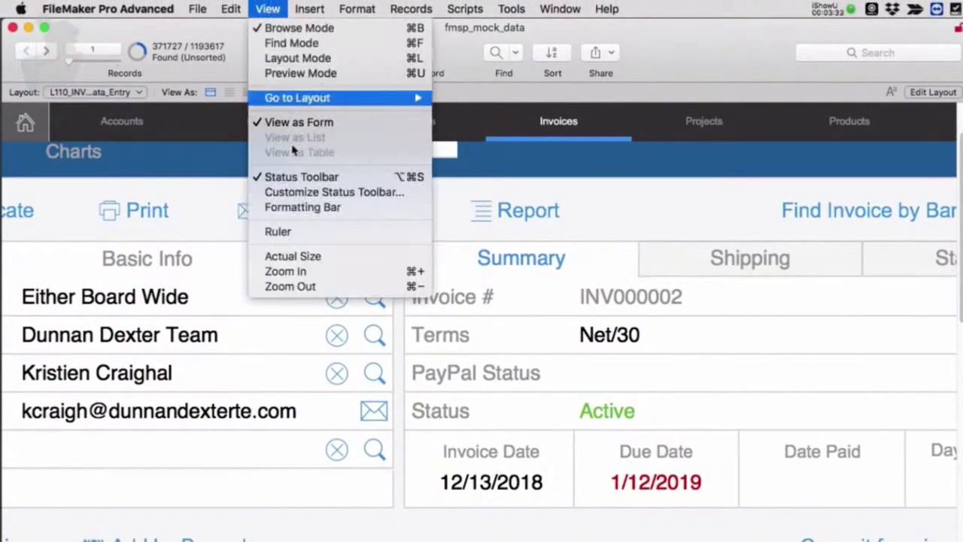
{"action": "left_click", "coordinate": [318, 261]}
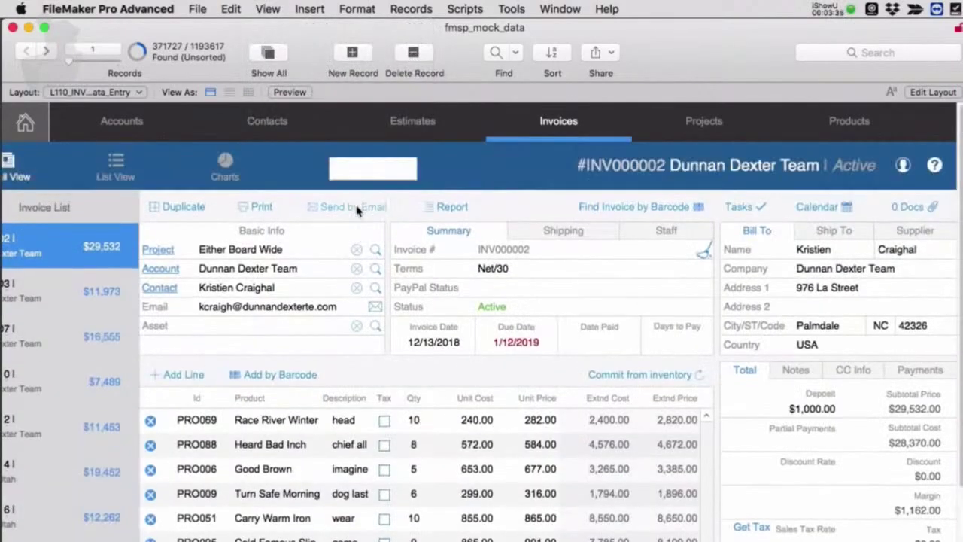
{"action": "left_click", "coordinate": [116, 171]}
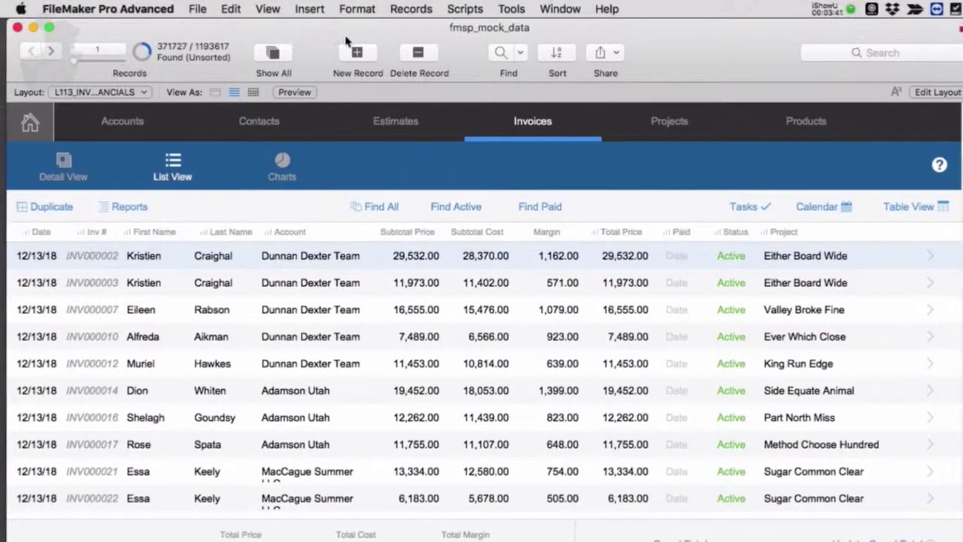
{"action": "scroll", "coordinate": [504, 406], "scroll_direction": "down", "scroll_amount": 5}
{"action": "scroll", "coordinate": [504, 406], "scroll_direction": "down", "scroll_amount": 15}
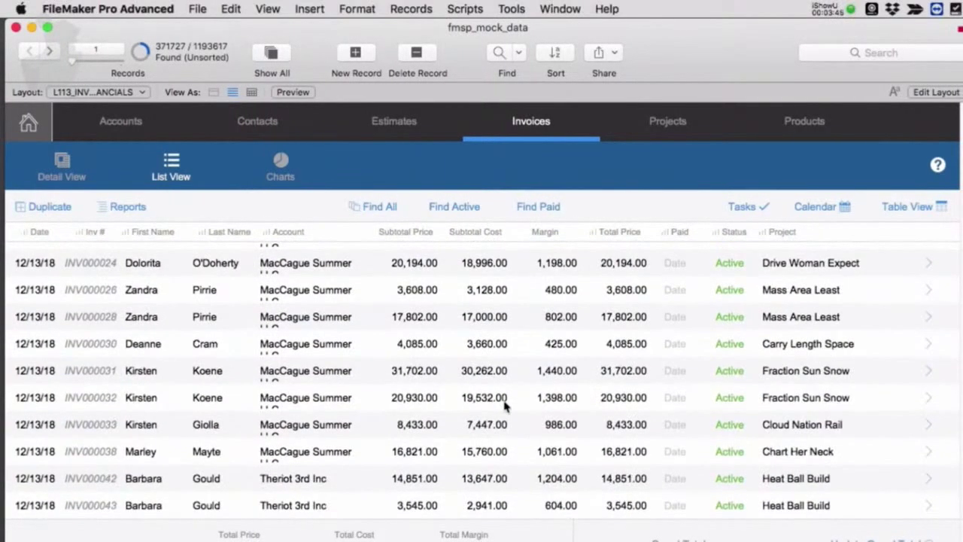
{"action": "scroll", "coordinate": [506, 405], "scroll_direction": "down", "scroll_amount": 10}
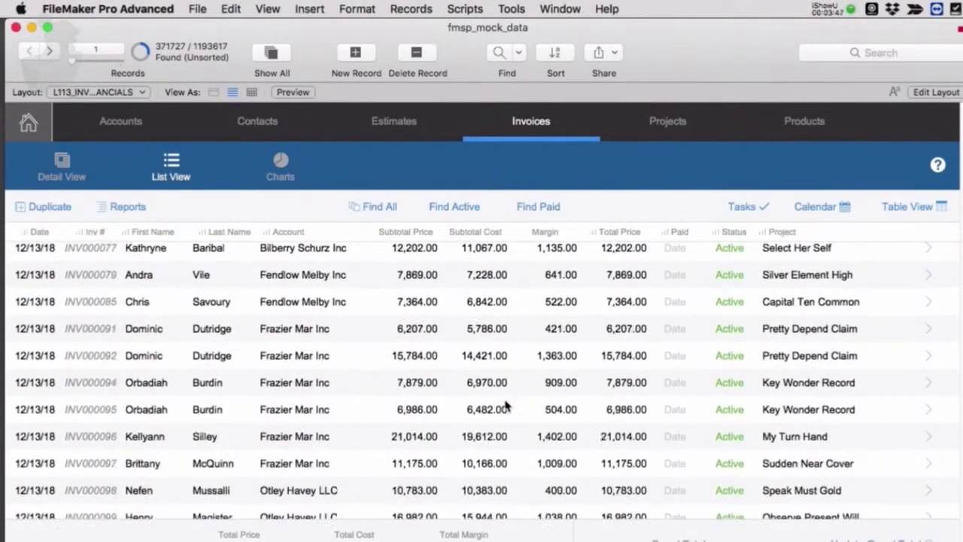
{"action": "scroll", "coordinate": [505, 406], "scroll_direction": "down", "scroll_amount": 2}
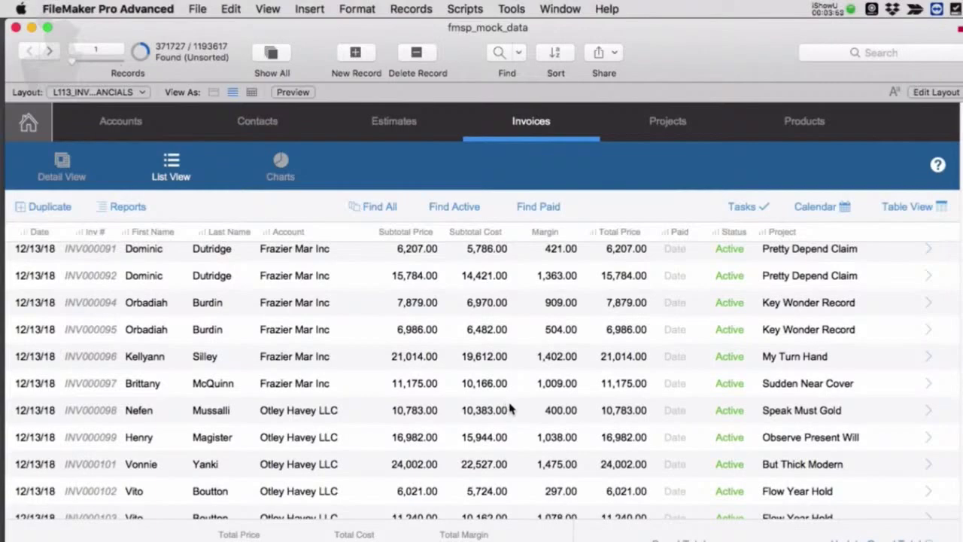
{"action": "scroll", "coordinate": [510, 406], "scroll_direction": "down", "scroll_amount": 15}
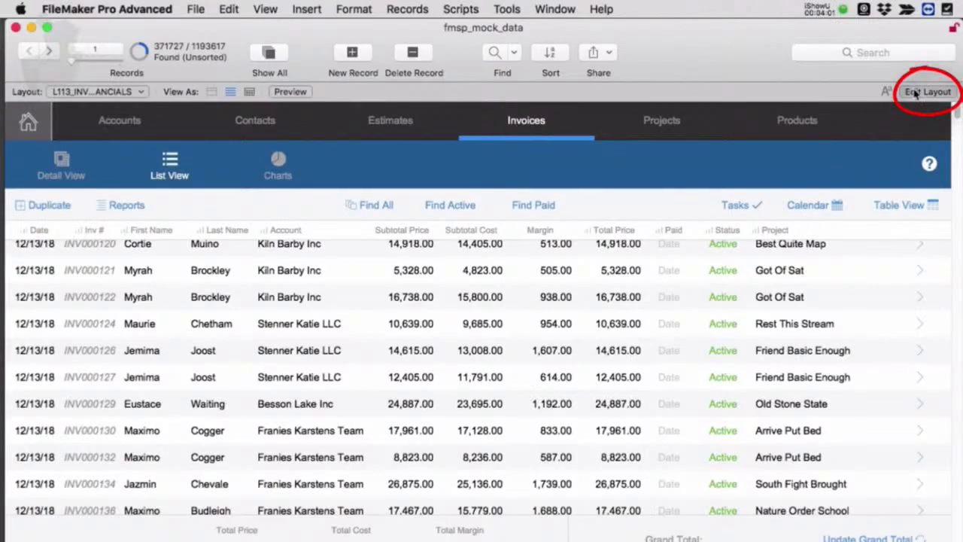
Create a new computer List layout named Past Due Report that shows records from T12_INVOICES.
{"action": "left_click", "coordinate": [915, 91]}
{"action": "left_click", "coordinate": [353, 9]}
{"action": "mouse_move", "coordinate": [396, 9]}
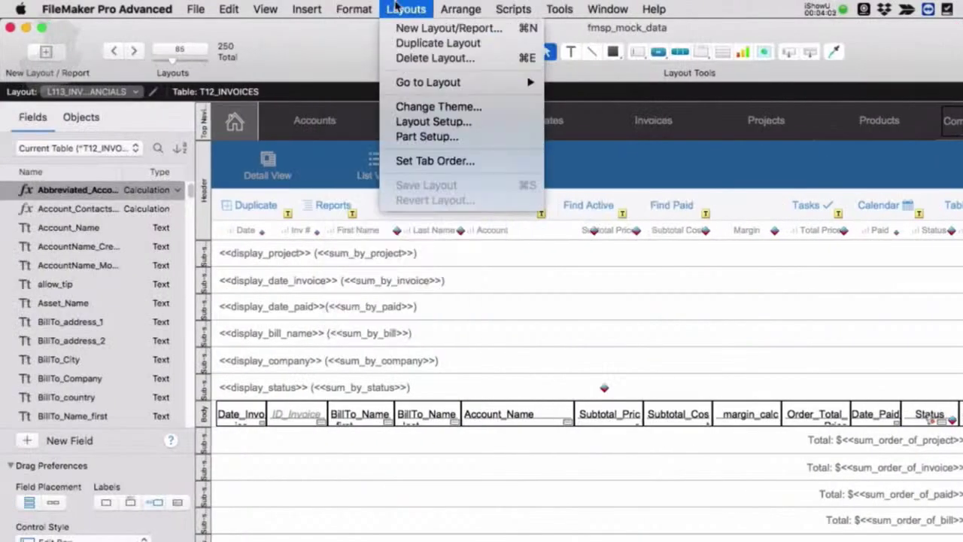
{"action": "left_click", "coordinate": [436, 28]}
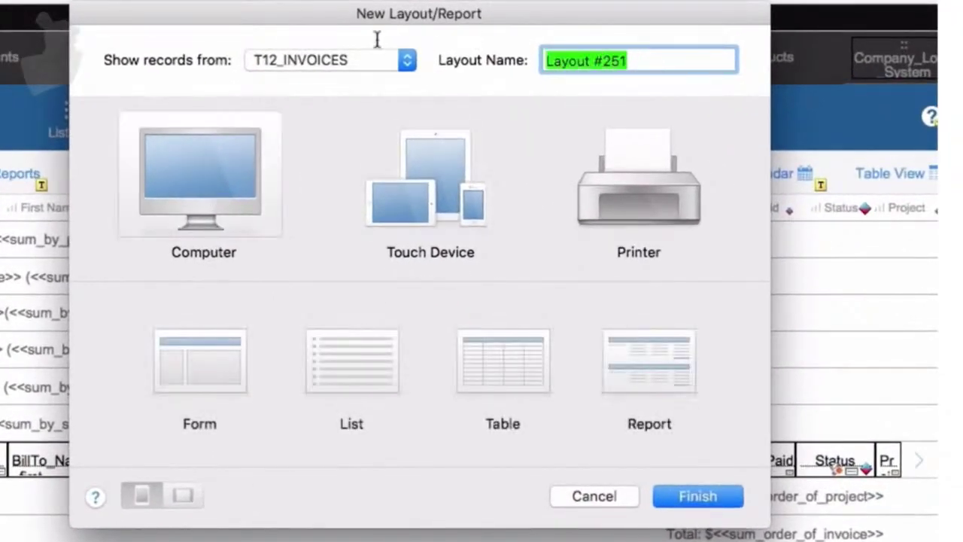
{"action": "type", "text": "Past Due R"}
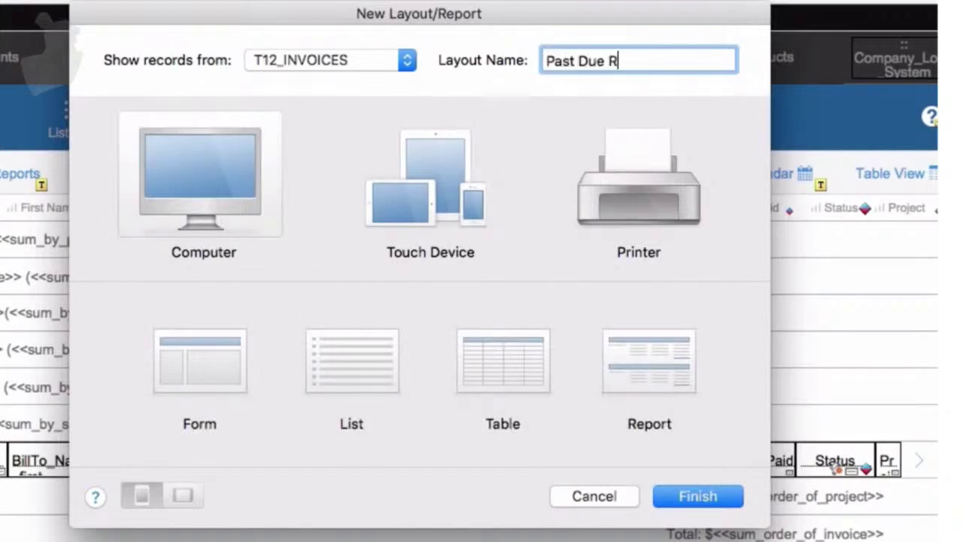
{"action": "type", "text": "eport"}
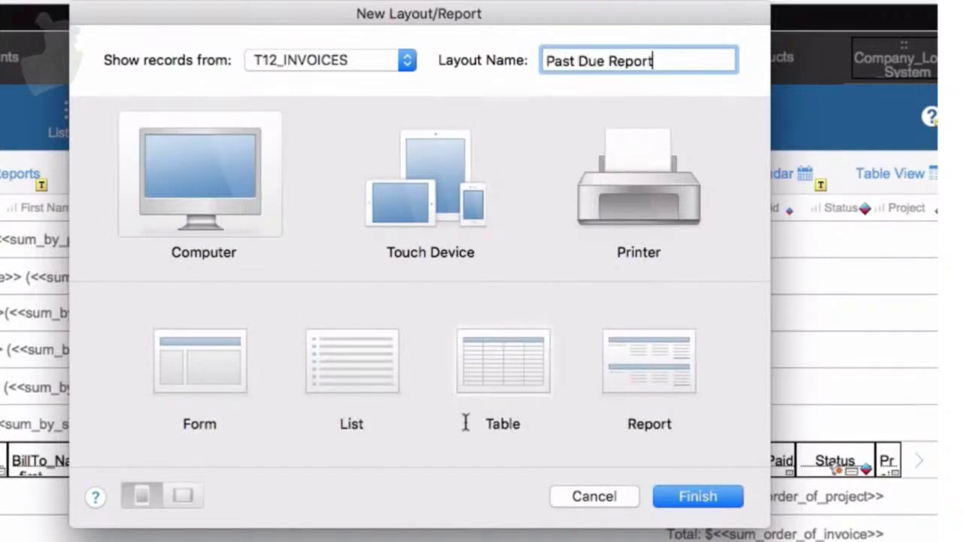
{"action": "left_click", "coordinate": [356, 364]}
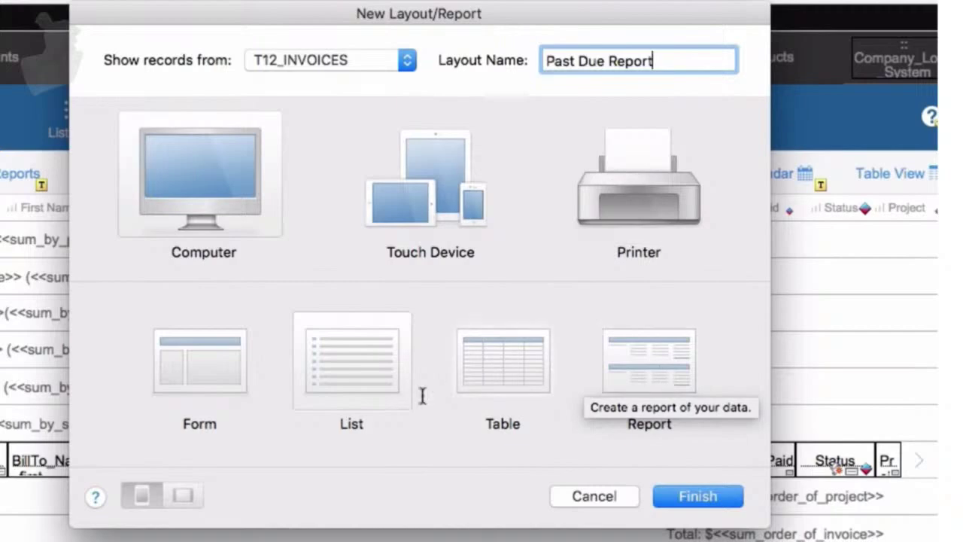
{"action": "left_click", "coordinate": [700, 497]}
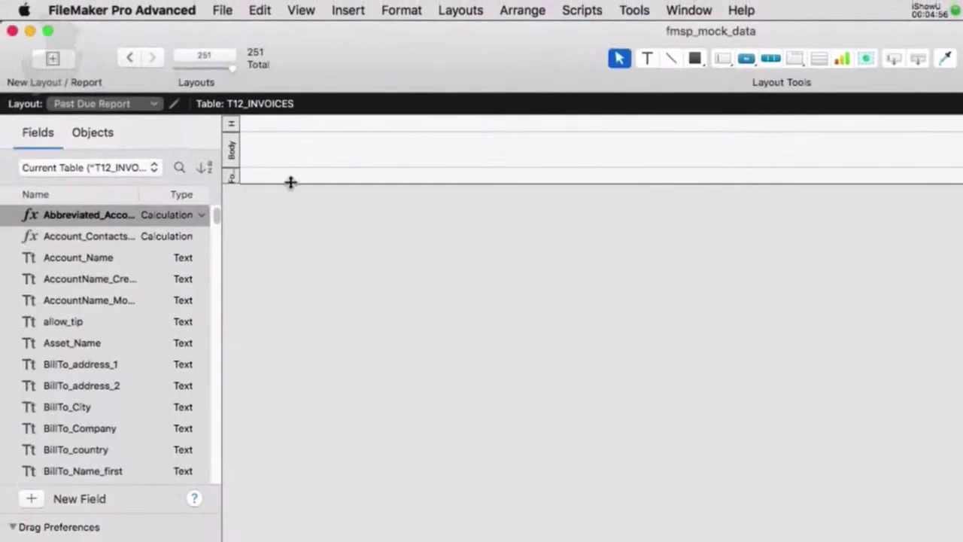
Enlarge the footer and header parts and place the Contact_Email field in the body with its label in the header.
{"action": "left_click_drag", "start_coordinate": [290, 181], "coordinate": [291, 205]}
{"action": "left_click_drag", "start_coordinate": [291, 131], "coordinate": [287, 158]}
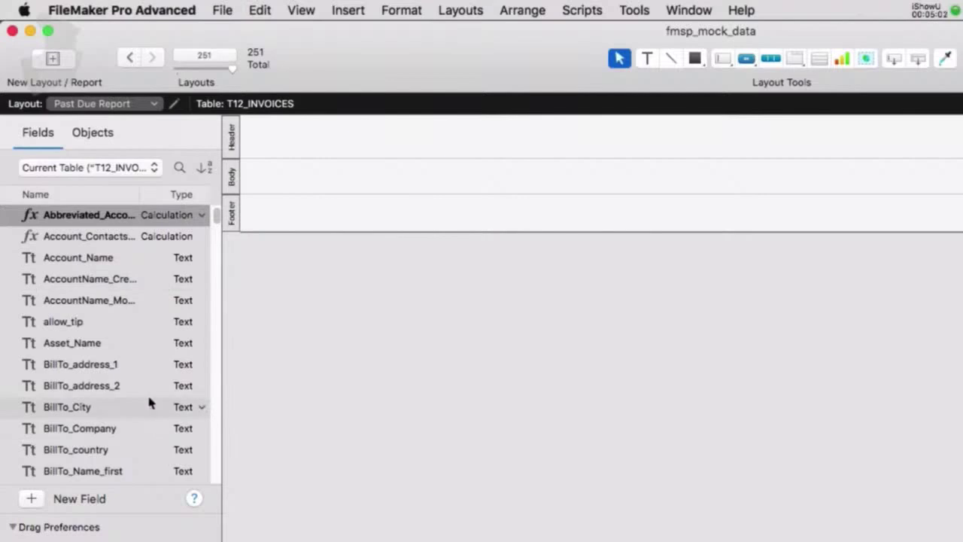
{"action": "scroll", "coordinate": [145, 366], "scroll_direction": "down", "scroll_amount": 5}
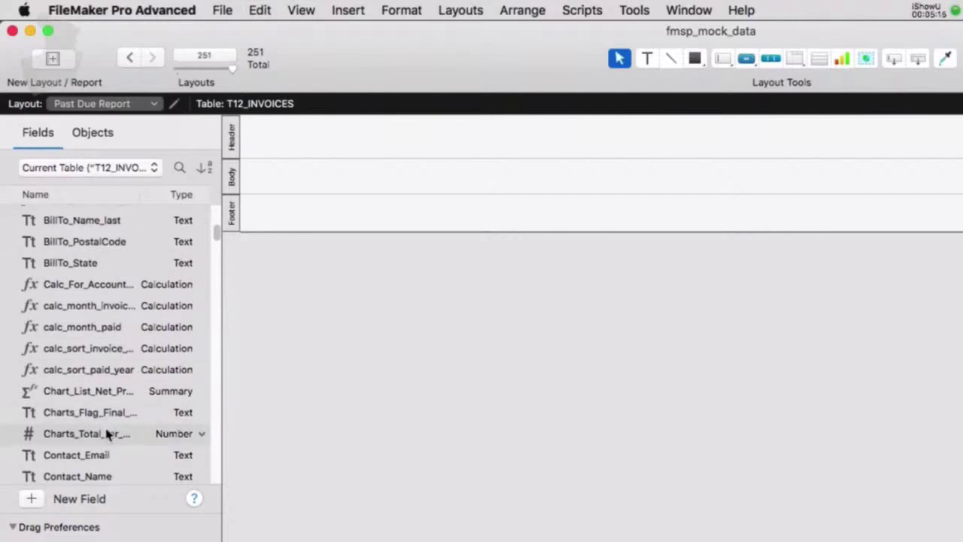
{"action": "scroll", "coordinate": [105, 432], "scroll_direction": "down", "scroll_amount": 1}
{"action": "left_click_drag", "start_coordinate": [103, 430], "coordinate": [384, 154]}
{"action": "left_click", "coordinate": [319, 225]}
{"action": "left_click_drag", "start_coordinate": [367, 178], "coordinate": [308, 178]}
Left-align the text of the Contact_Email label in the header.
{"action": "left_click", "coordinate": [314, 150]}
{"action": "left_click", "coordinate": [409, 10]}
{"action": "mouse_move", "coordinate": [415, 83]}
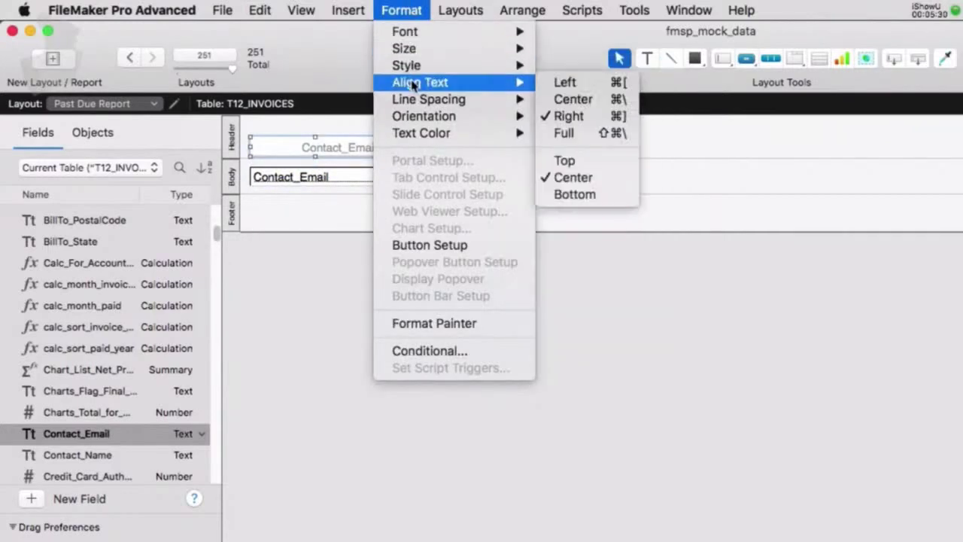
{"action": "left_click", "coordinate": [563, 83]}
{"action": "left_click", "coordinate": [489, 324]}
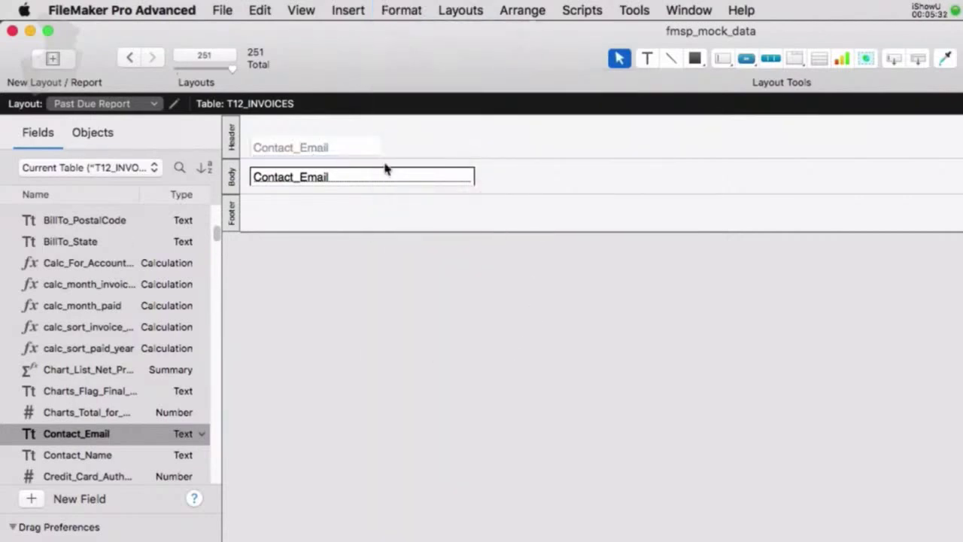
Shorten the Contact_Email field in the body by pulling in its right edge.
{"action": "left_click", "coordinate": [442, 178]}
{"action": "left_click_drag", "start_coordinate": [474, 178], "coordinate": [410, 176]}
{"action": "left_click", "coordinate": [412, 268]}
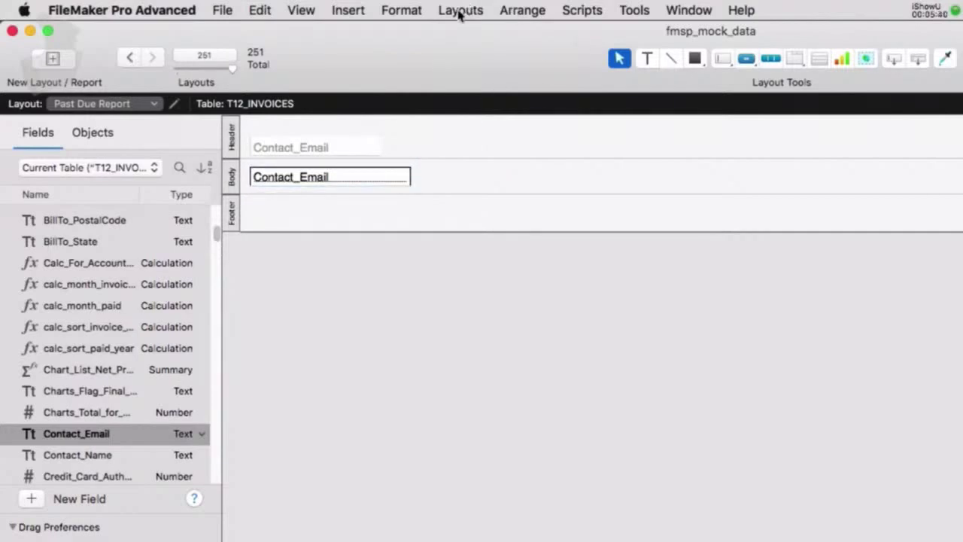
Display the Past Due Report in Browse mode and look through the listed contact e-mails.
{"action": "key", "text": "super+b"}
{"action": "left_click", "coordinate": [301, 11]}
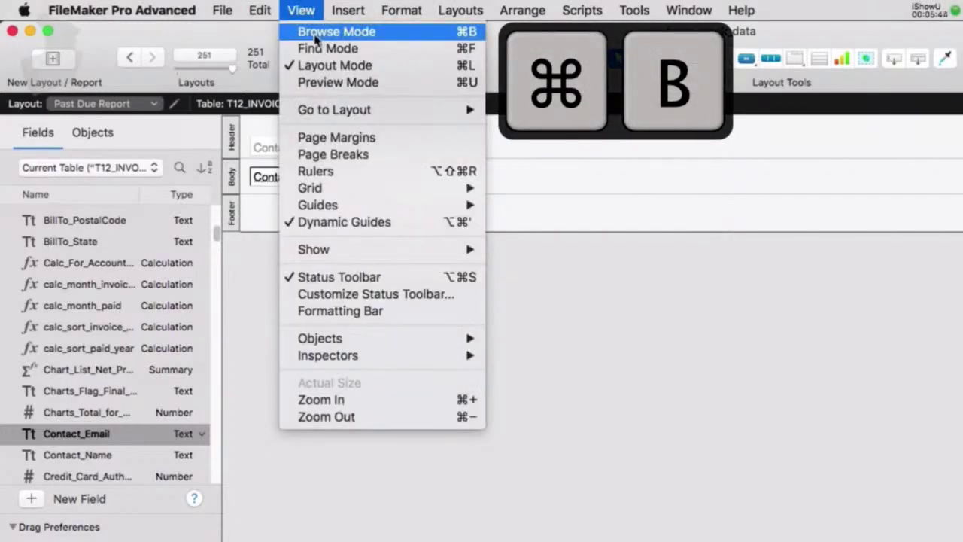
{"action": "left_click", "coordinate": [454, 33]}
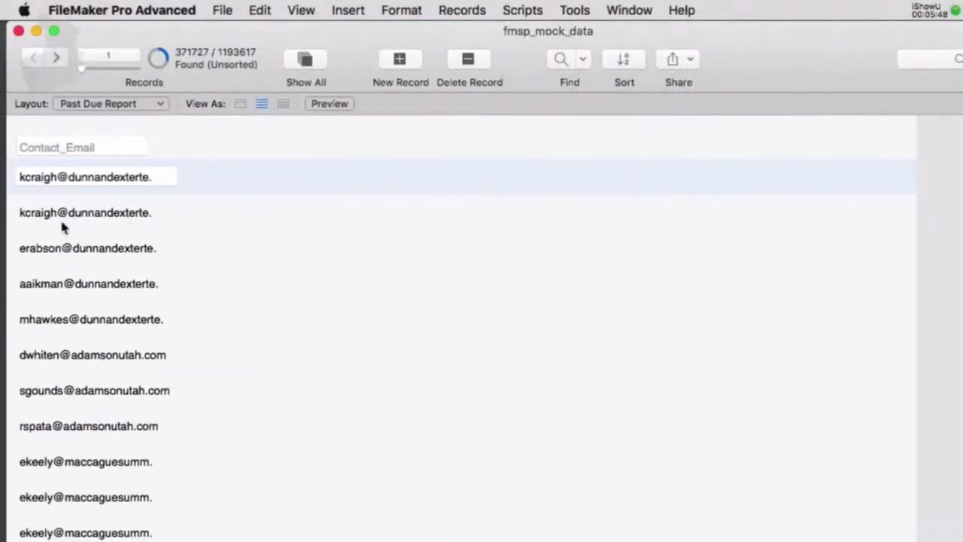
{"action": "scroll", "coordinate": [164, 347], "scroll_direction": "down", "scroll_amount": 15}
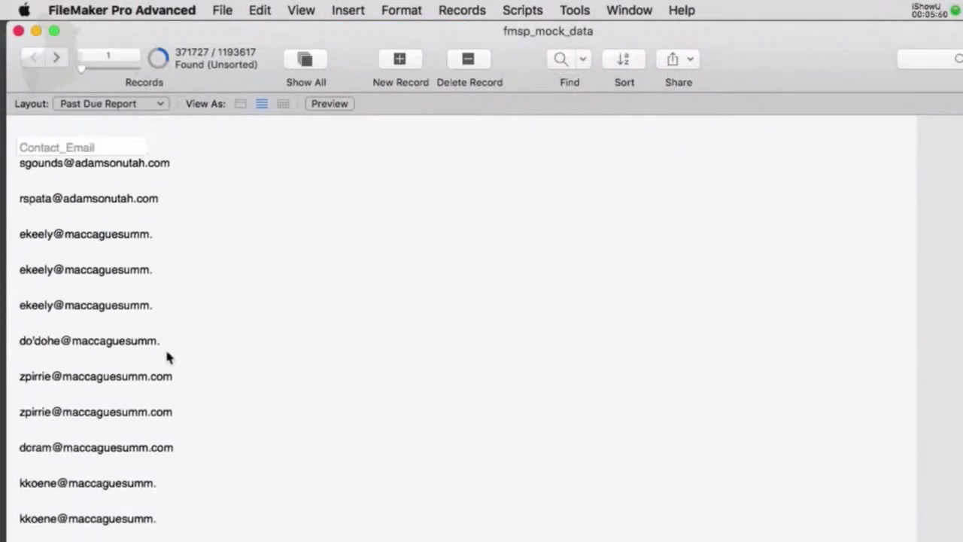
{"action": "scroll", "coordinate": [193, 414], "scroll_direction": "down", "scroll_amount": 3}
{"action": "scroll", "coordinate": [194, 415], "scroll_direction": "up", "scroll_amount": 15}
Return to Layout mode and place the Contact_Name and Total_Amount_Due fields in the body, in line with Contact_Email.
{"action": "key", "text": "super+l"}
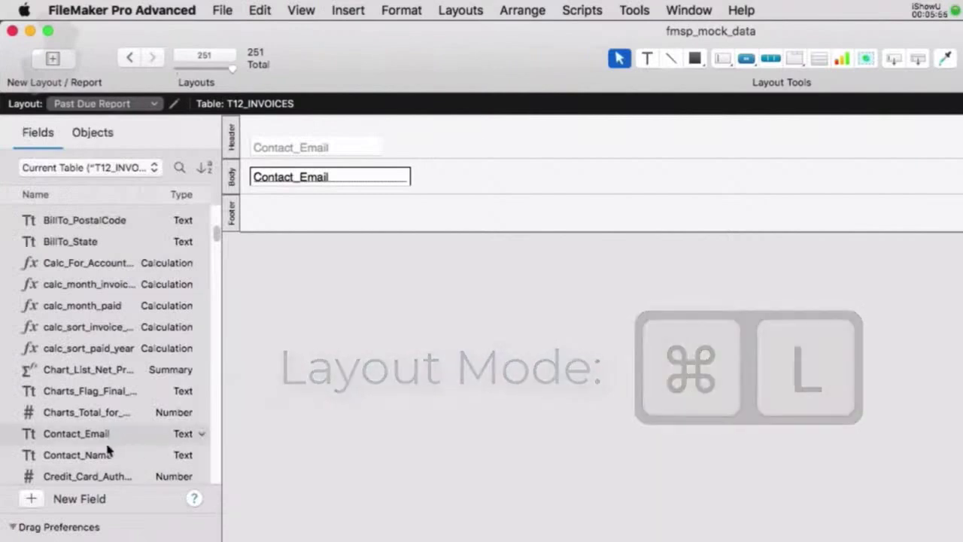
{"action": "left_click_drag", "start_coordinate": [91, 455], "coordinate": [449, 184]}
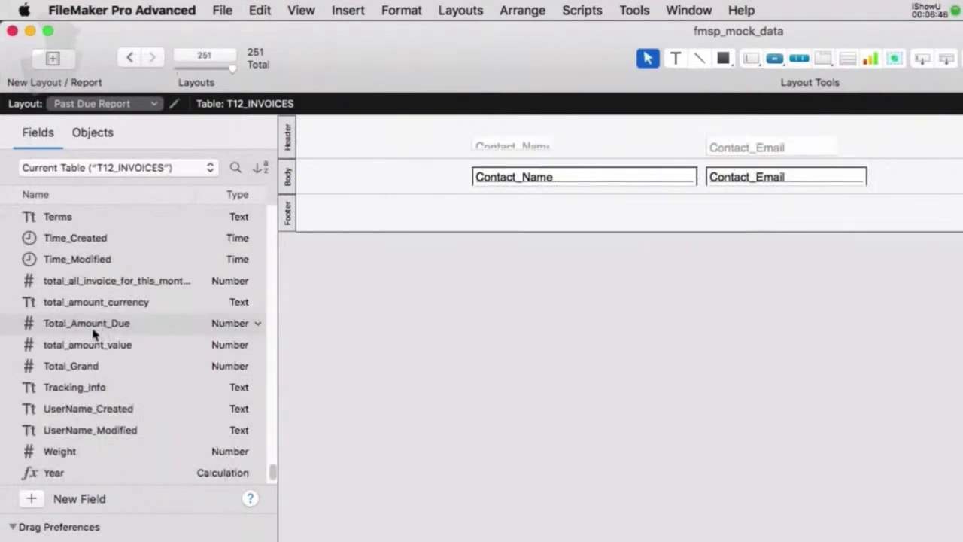
{"action": "left_click_drag", "start_coordinate": [94, 334], "coordinate": [939, 178]}
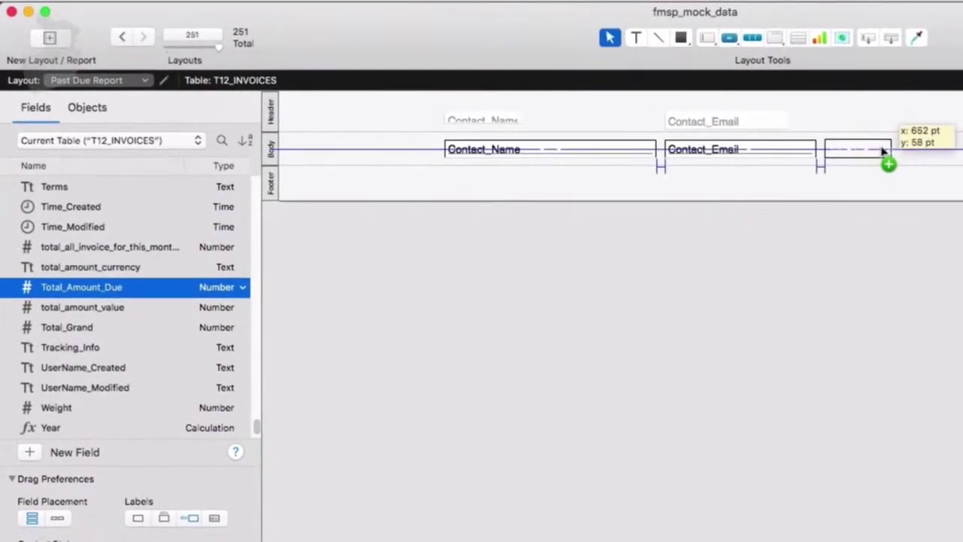
{"action": "left_click_drag", "start_coordinate": [883, 151], "coordinate": [884, 150]}
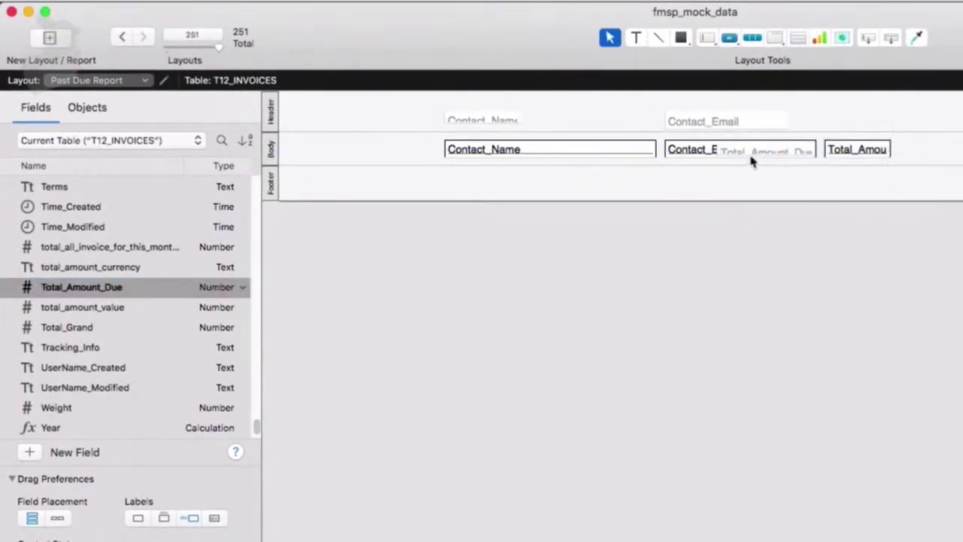
Move the Total_Amount_Due label into the header above its field and widen the Total_Amount_Due field in the body.
{"action": "left_click_drag", "start_coordinate": [751, 160], "coordinate": [926, 121]}
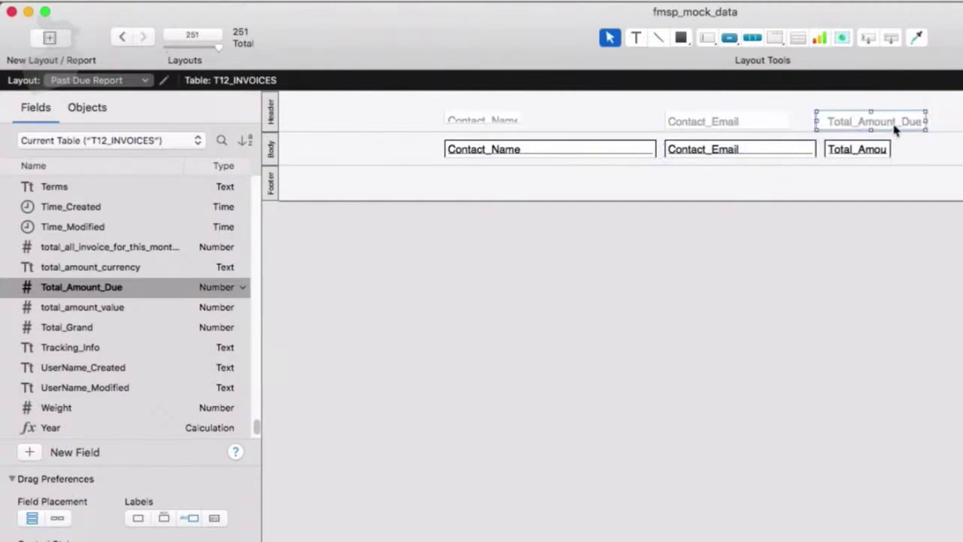
{"action": "left_click", "coordinate": [887, 150]}
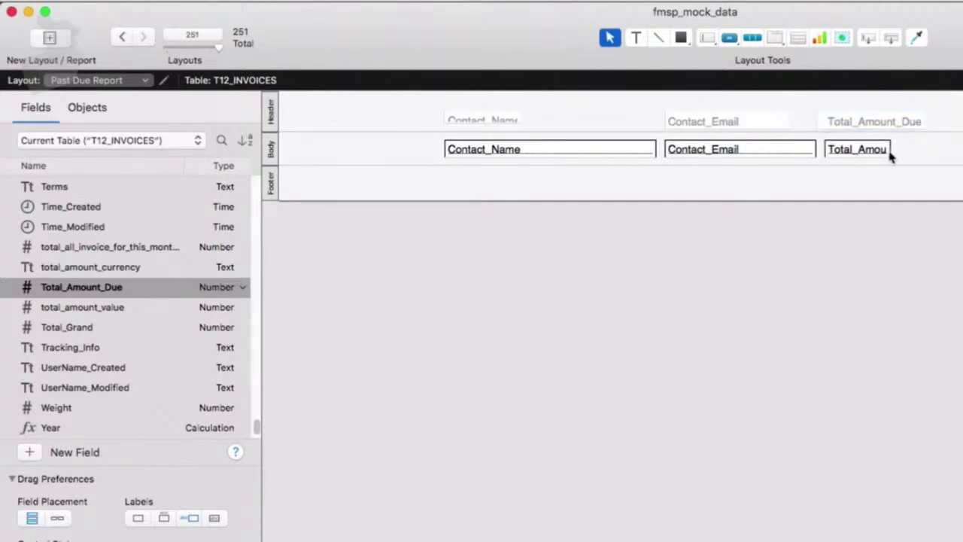
{"action": "left_click_drag", "start_coordinate": [890, 154], "coordinate": [910, 157]}
Check the listed amounts in Browse mode, and right-align the Total_Amount_Due body field in Layout mode.
{"action": "key", "text": "super+b"}
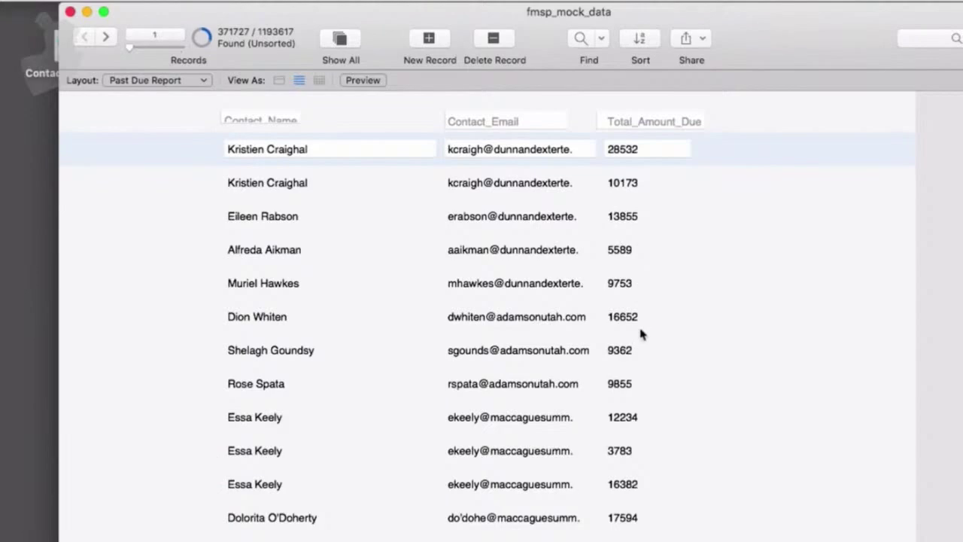
{"action": "key", "text": "super+l"}
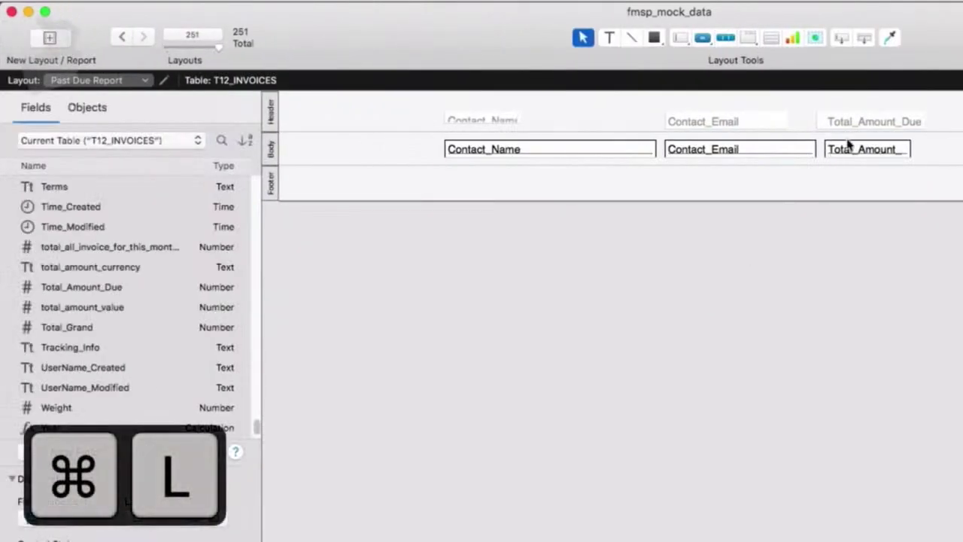
{"action": "left_click", "coordinate": [877, 152]}
{"action": "left_click", "coordinate": [962, 38]}
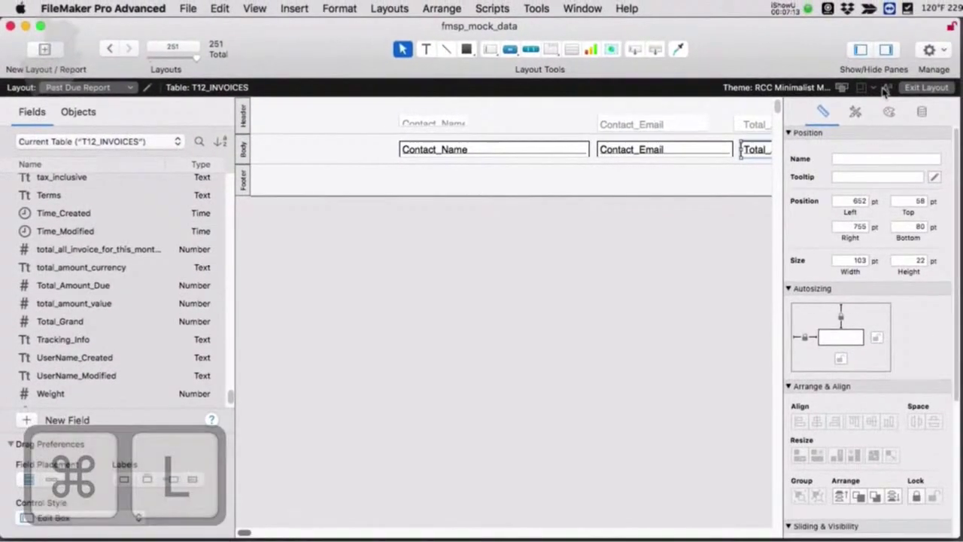
{"action": "left_click", "coordinate": [886, 89]}
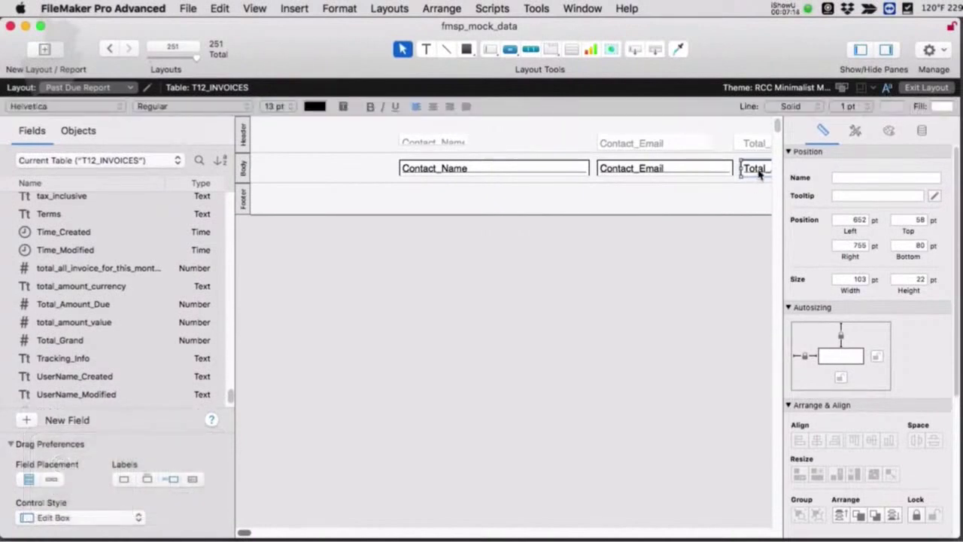
{"action": "left_click", "coordinate": [448, 107]}
{"action": "scroll", "coordinate": [244, 532], "scroll_direction": "right", "scroll_amount": 3}
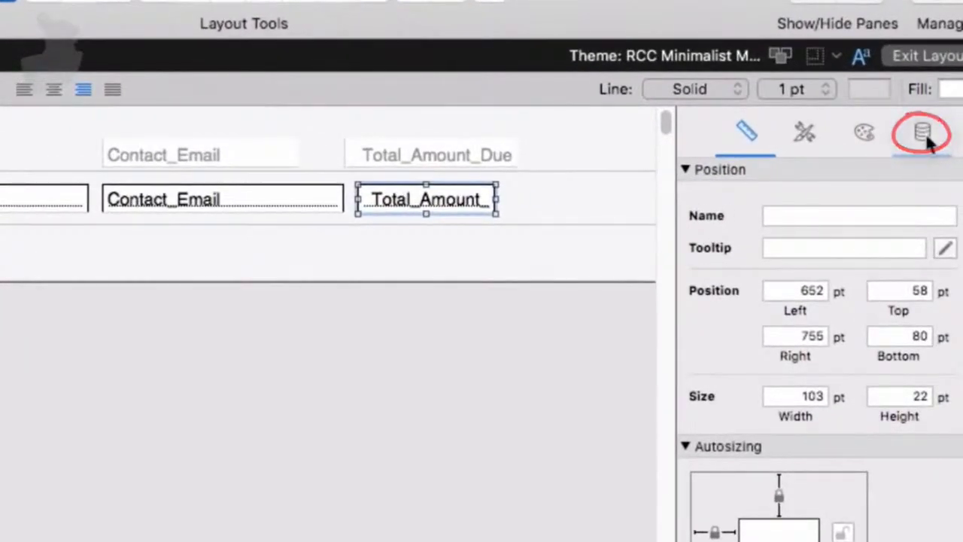
Format the Total_Amount_Due field as Currency with a thousands separator and no display of zero values, and widen it slightly.
{"action": "left_click", "coordinate": [922, 132]}
{"action": "scroll", "coordinate": [902, 338], "scroll_direction": "down", "scroll_amount": 10}
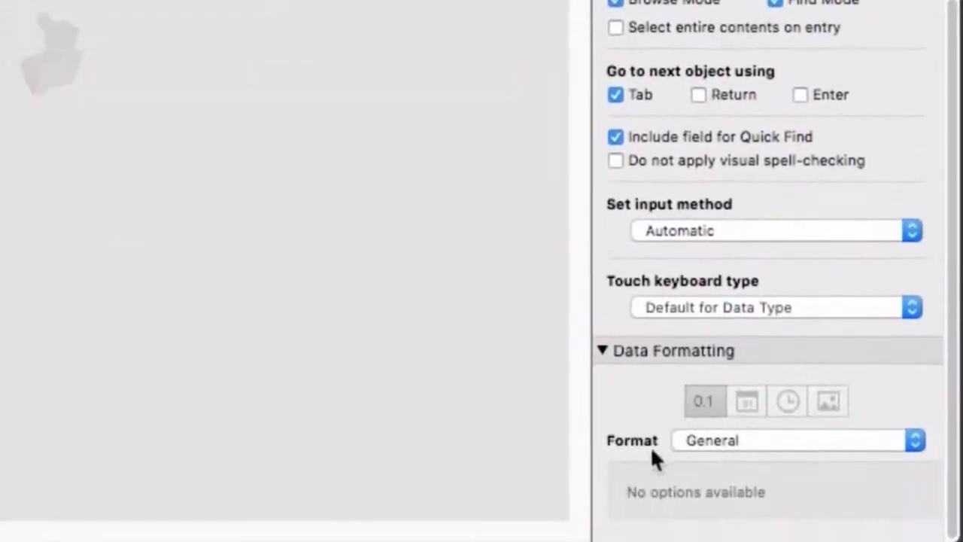
{"action": "left_click", "coordinate": [770, 528]}
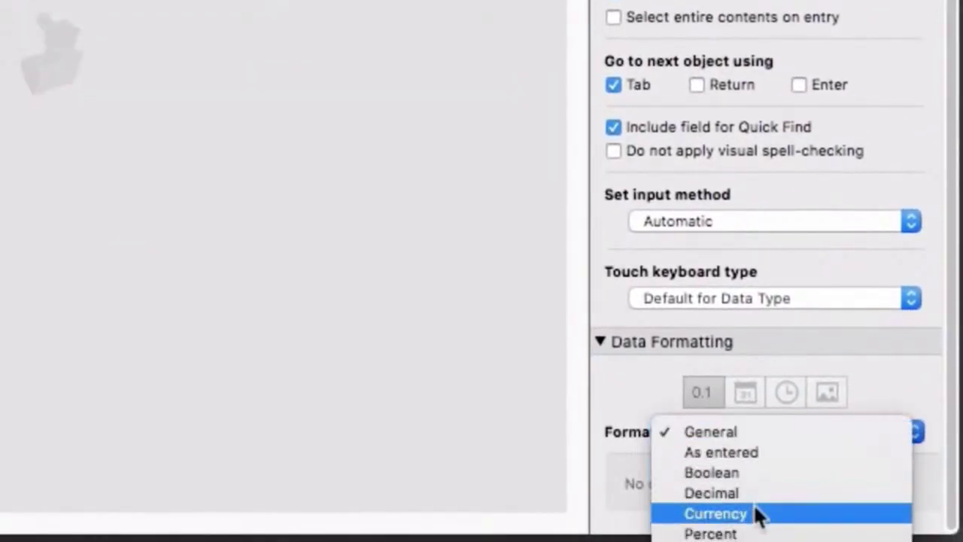
{"action": "left_click", "coordinate": [755, 514]}
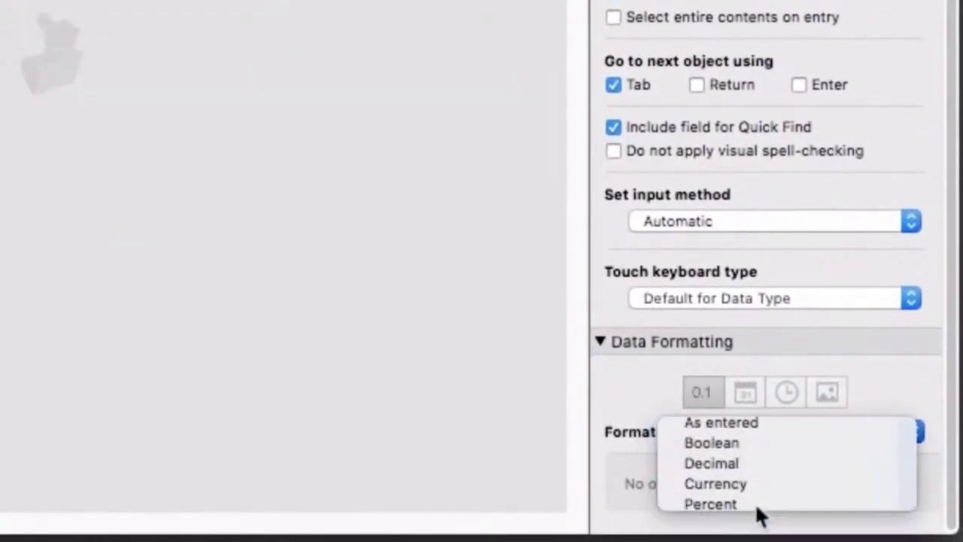
{"action": "scroll", "coordinate": [775, 470], "scroll_direction": "down", "scroll_amount": 5}
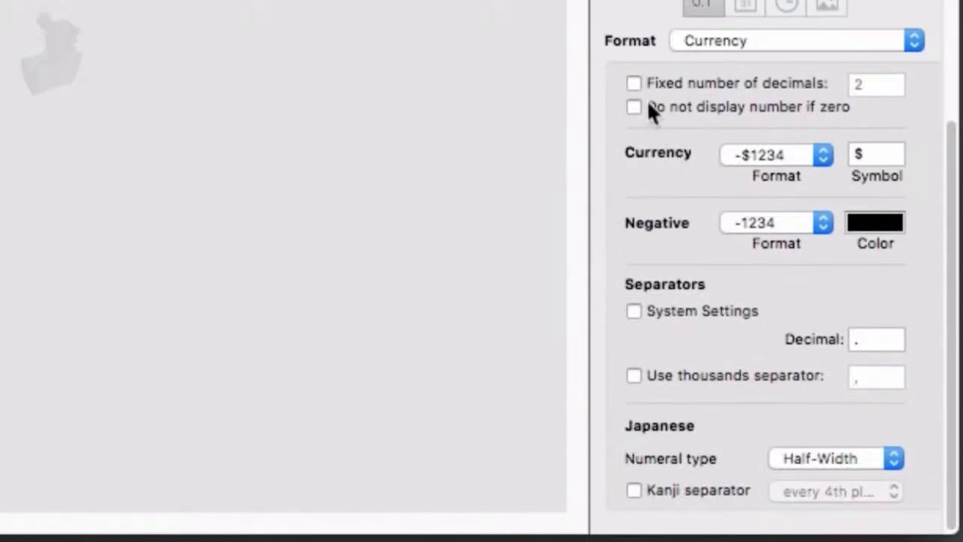
{"action": "left_click", "coordinate": [781, 156]}
{"action": "left_click", "coordinate": [654, 180]}
{"action": "left_click", "coordinate": [633, 376]}
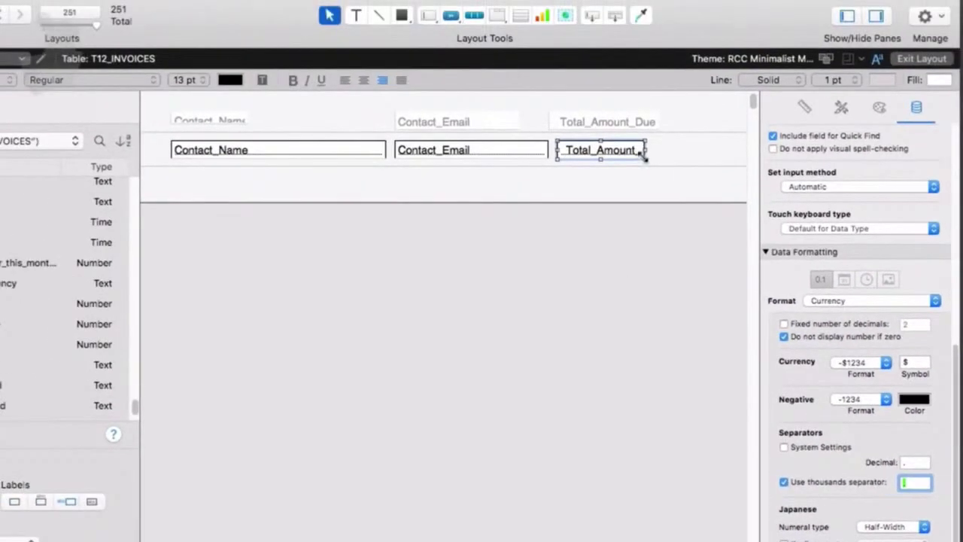
{"action": "left_click_drag", "start_coordinate": [643, 154], "coordinate": [653, 155]}
Look through the Past Due Report in Browse mode and sort its records by Total_Amount_Due in descending order.
{"action": "key", "text": "super+b"}
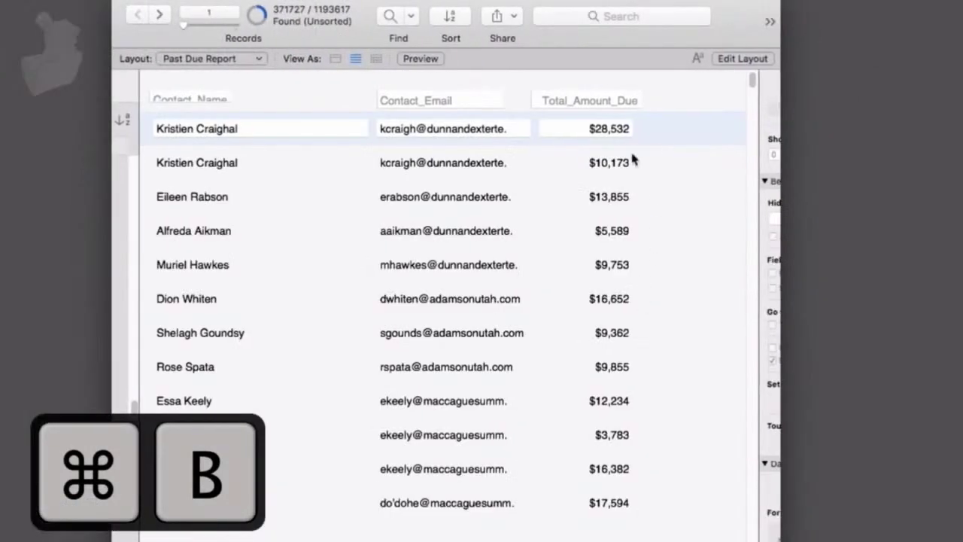
{"action": "scroll", "coordinate": [623, 327], "scroll_direction": "down", "scroll_amount": 3}
{"action": "scroll", "coordinate": [623, 329], "scroll_direction": "up", "scroll_amount": 3}
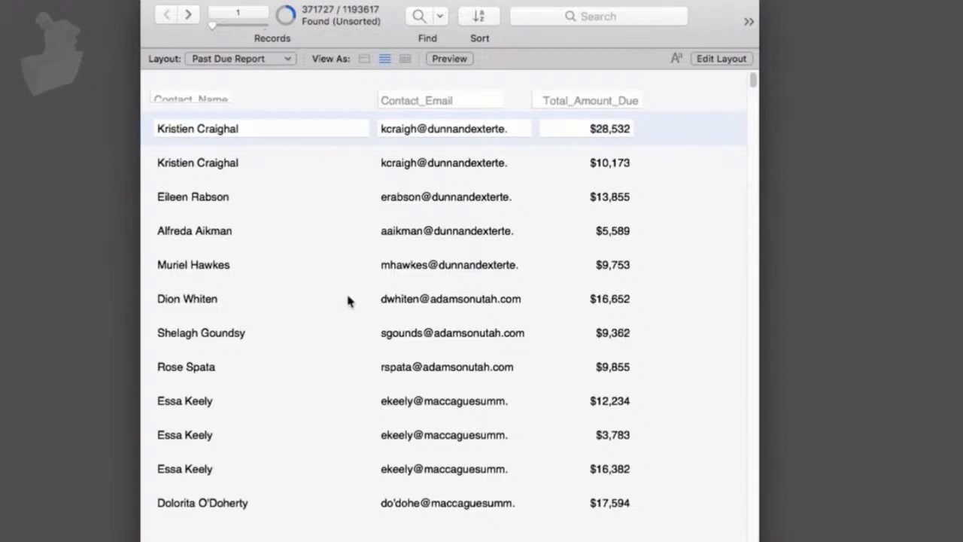
{"action": "right_click", "coordinate": [626, 165]}
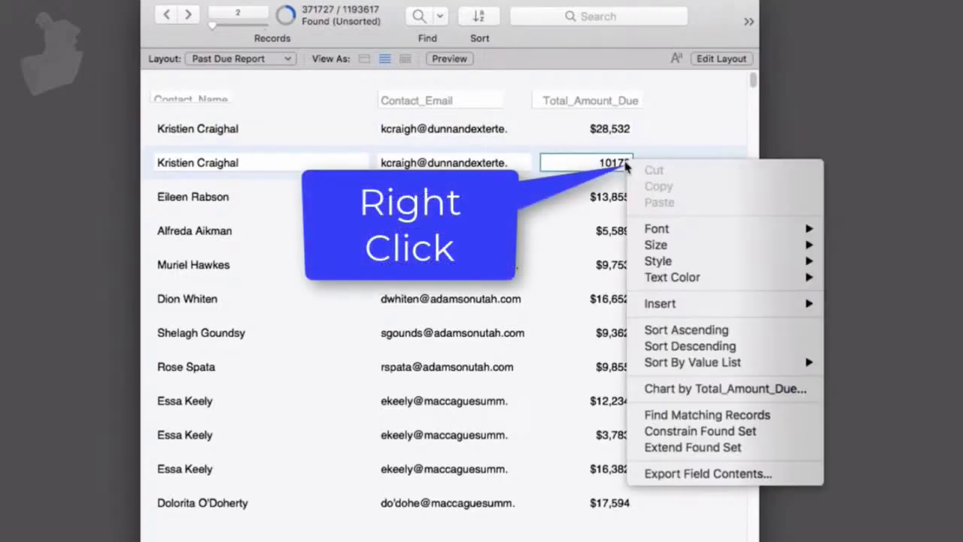
{"action": "left_click", "coordinate": [680, 349]}
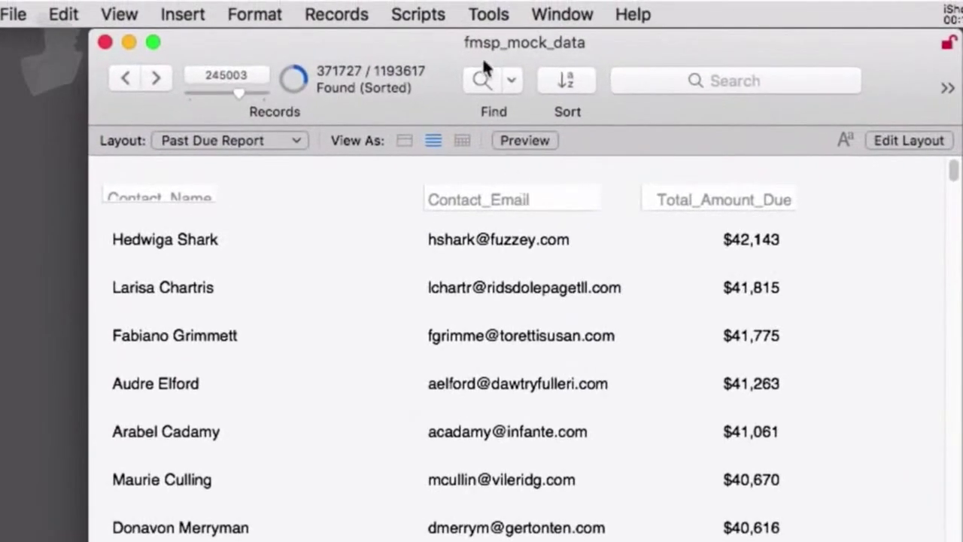
Open the Script Workspace and create a new script named Past Due Report Dec 2018.
{"action": "left_click", "coordinate": [413, 14]}
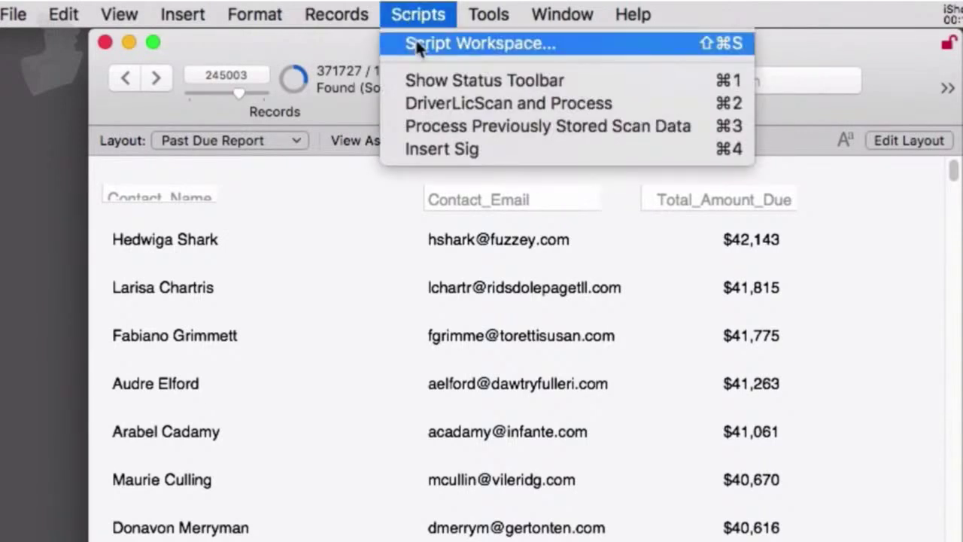
{"action": "left_click", "coordinate": [416, 43]}
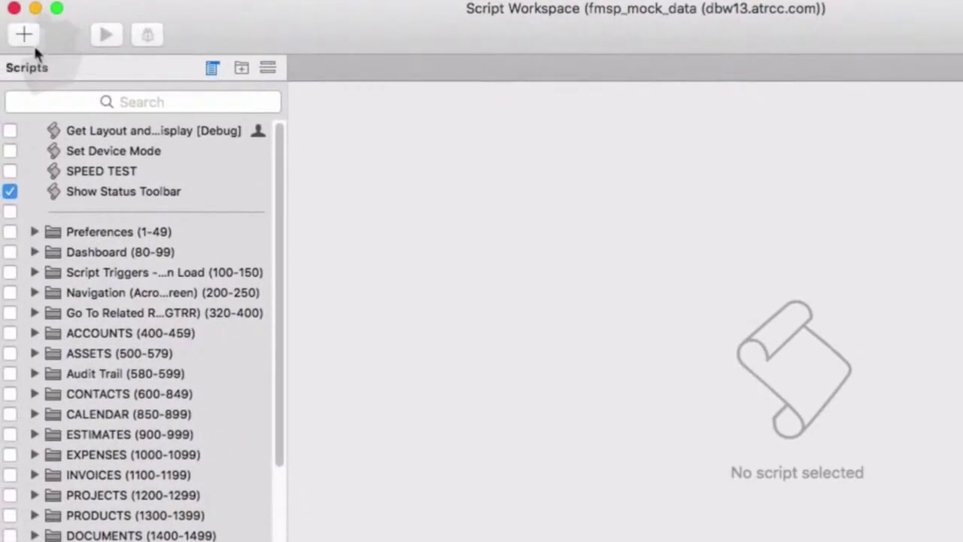
{"action": "left_click", "coordinate": [34, 43]}
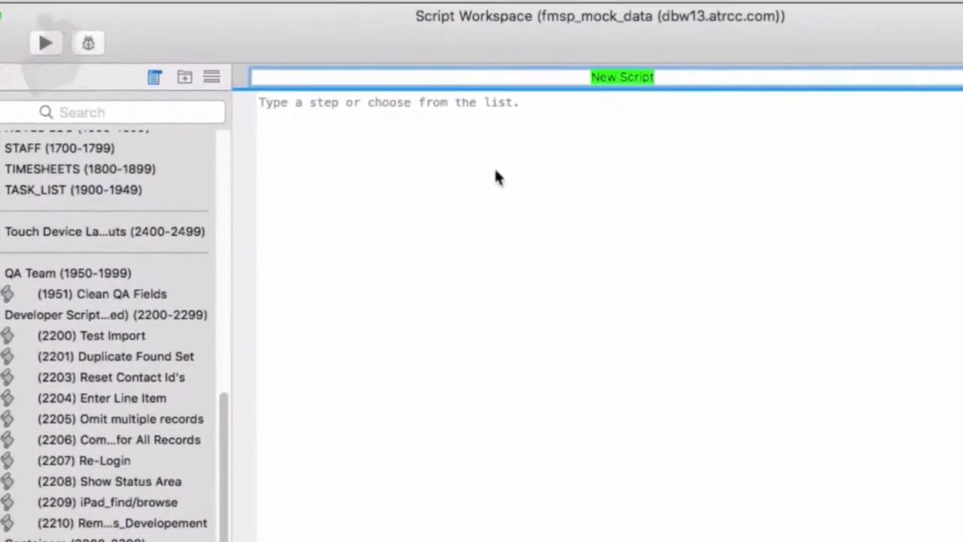
{"action": "type", "text": "Past Due Report"}
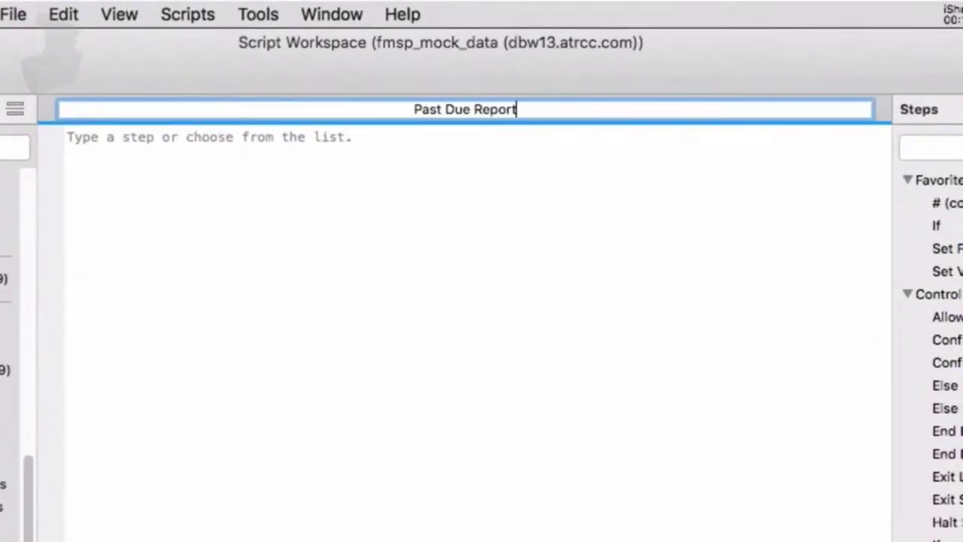
{"action": "type", "text": " Dec 2018"}
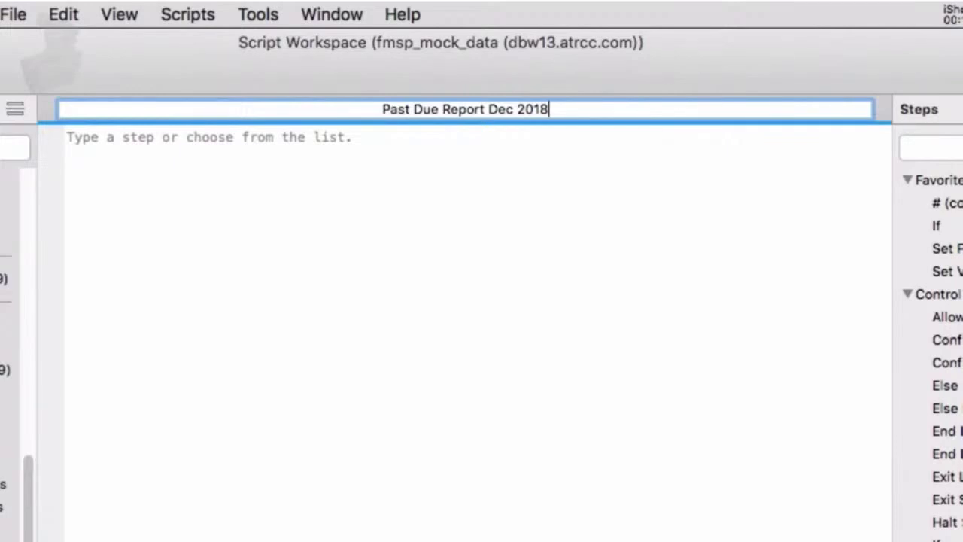
{"action": "key", "text": "Return"}
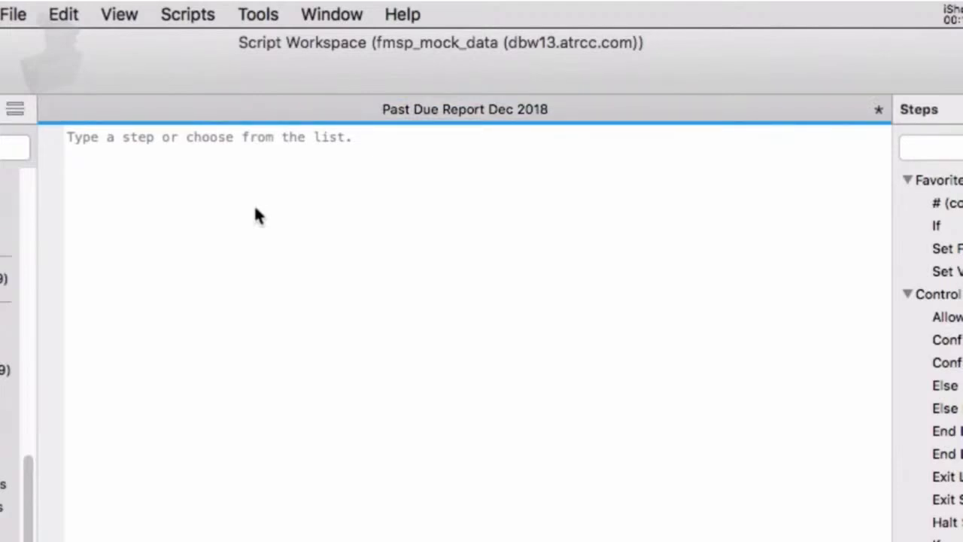
Add a Go to Layout step on line 2 of the script that targets the Past Due Report layout.
{"action": "key", "text": "Return"}
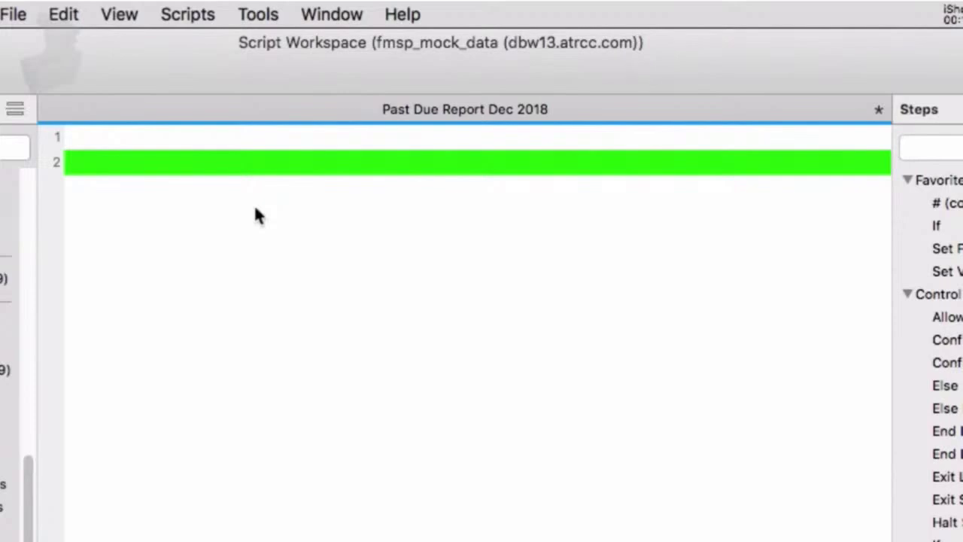
{"action": "type", "text": "go to"}
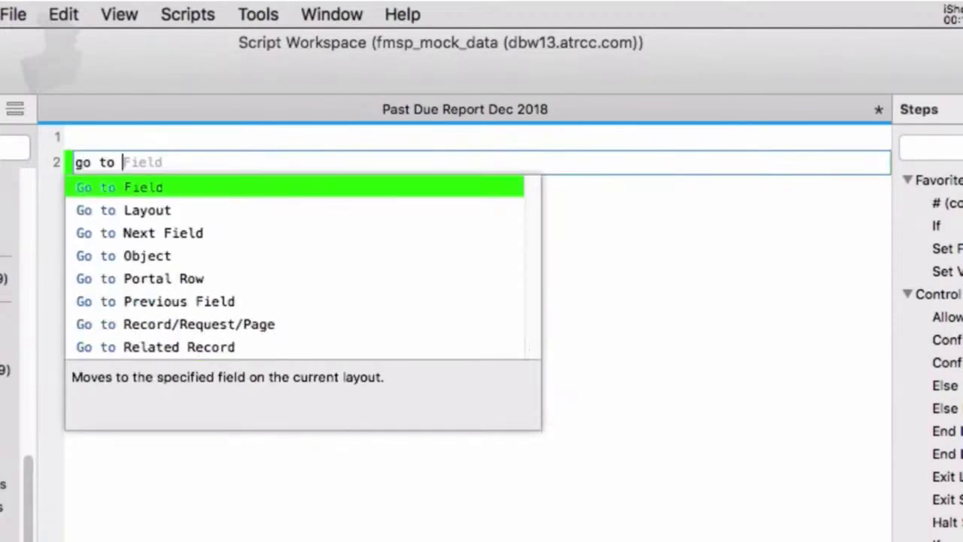
{"action": "left_click", "coordinate": [152, 208]}
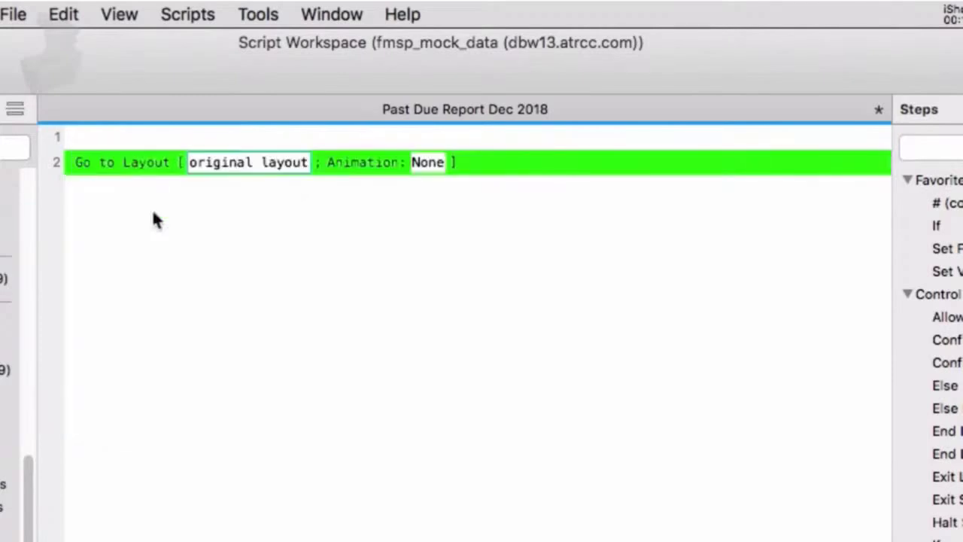
{"action": "left_click", "coordinate": [277, 161]}
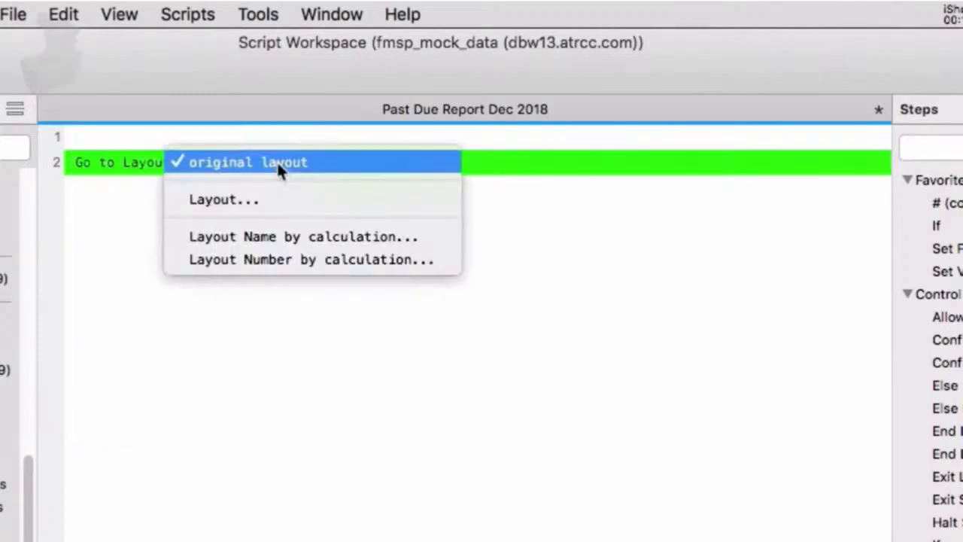
{"action": "left_click", "coordinate": [273, 204]}
{"action": "scroll", "coordinate": [602, 339], "scroll_direction": "down", "scroll_amount": 15}
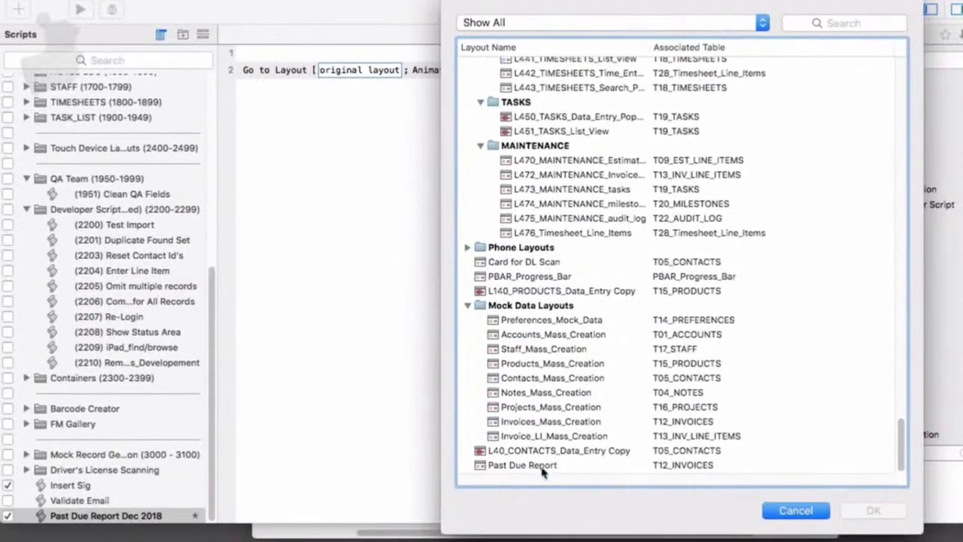
{"action": "left_click", "coordinate": [513, 465]}
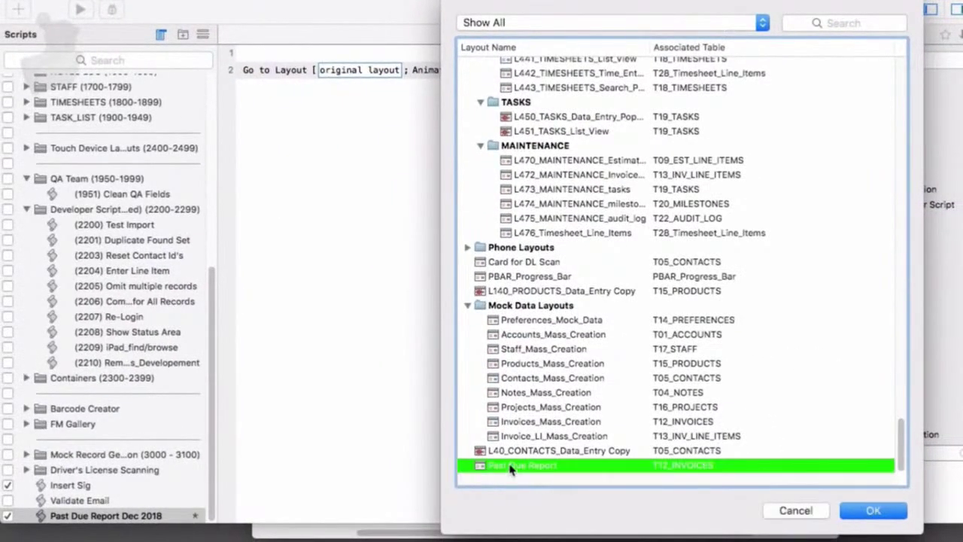
{"action": "left_click_drag", "start_coordinate": [903, 461], "coordinate": [895, 530]}
{"action": "left_click", "coordinate": [875, 518]}
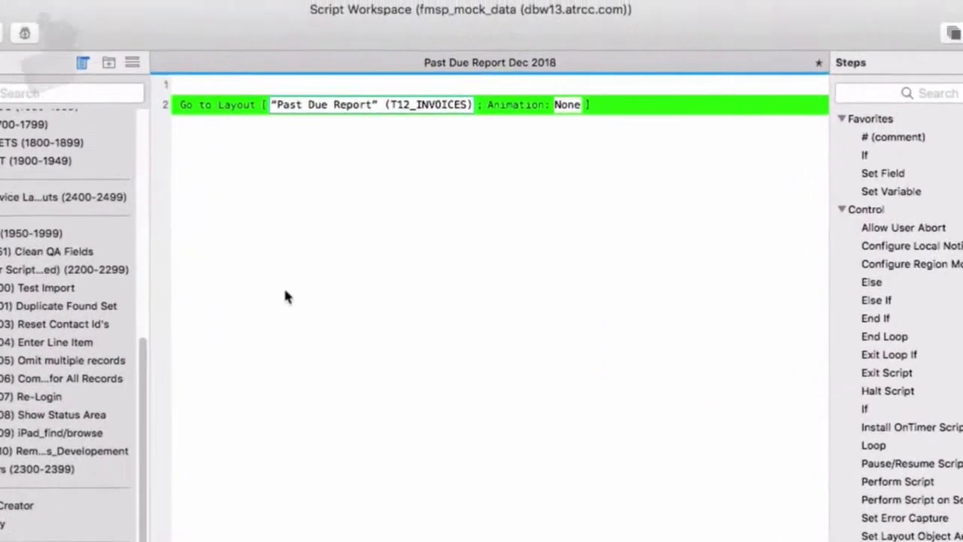
Add a Perform Find step on line 4, leaving a blank line below the Go to Layout step.
{"action": "key", "text": "Return"}
{"action": "key", "text": "Return"}
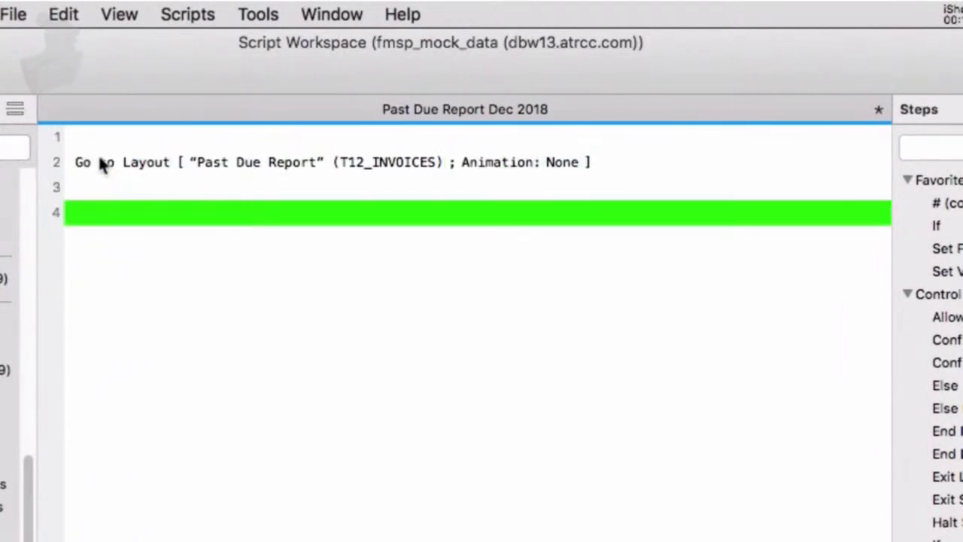
{"action": "type", "text": "perf"}
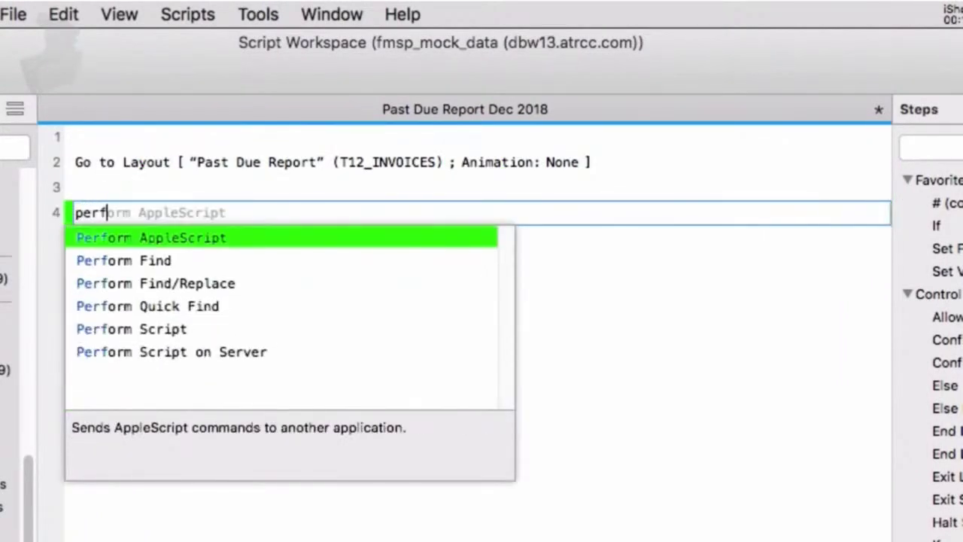
{"action": "key", "text": "Down"}
{"action": "key", "text": "Return"}
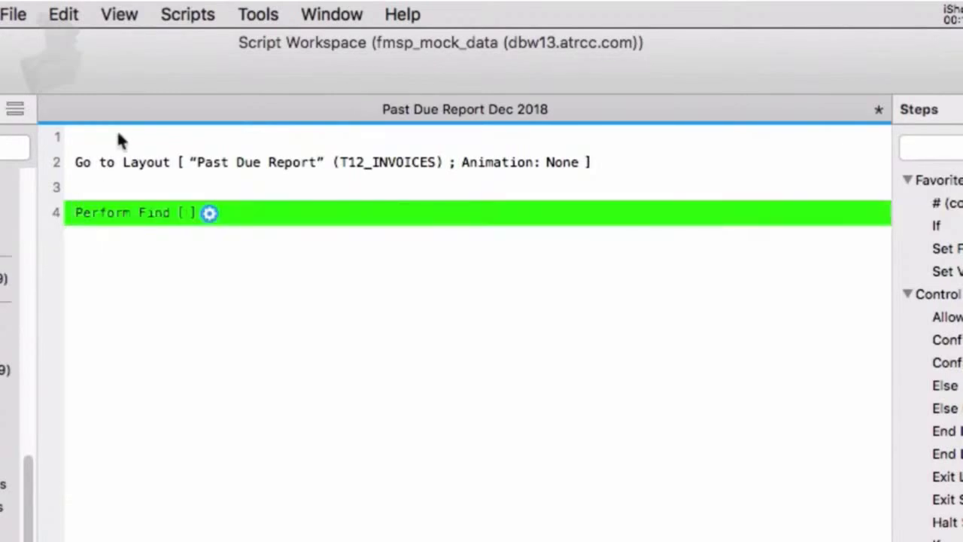
Specify the Perform Find step's stored request as Find Records where T12_INVOICES Status is Active and Date_Invoice is 12/*/2018.
{"action": "left_click", "coordinate": [212, 215]}
{"action": "left_click", "coordinate": [188, 269]}
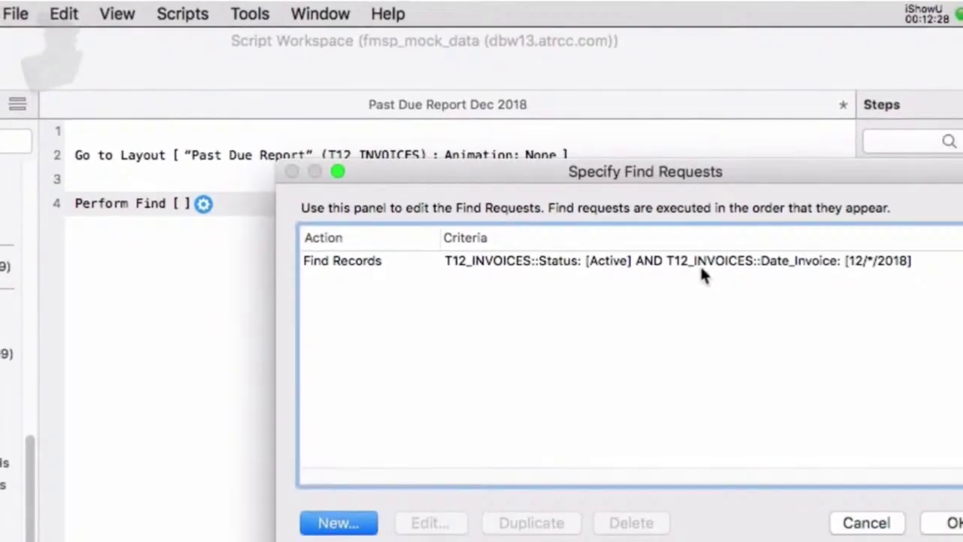
{"action": "left_click", "coordinate": [735, 273]}
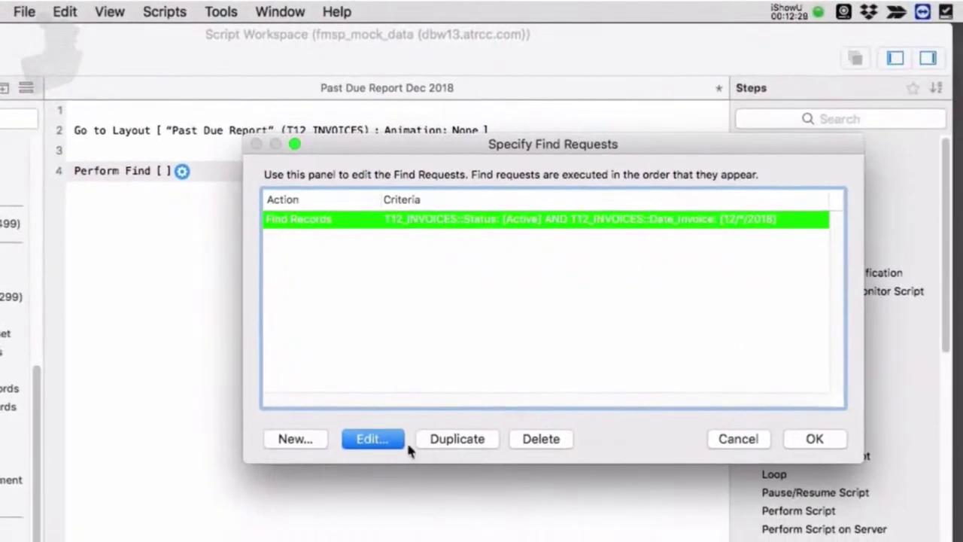
{"action": "left_click", "coordinate": [394, 443]}
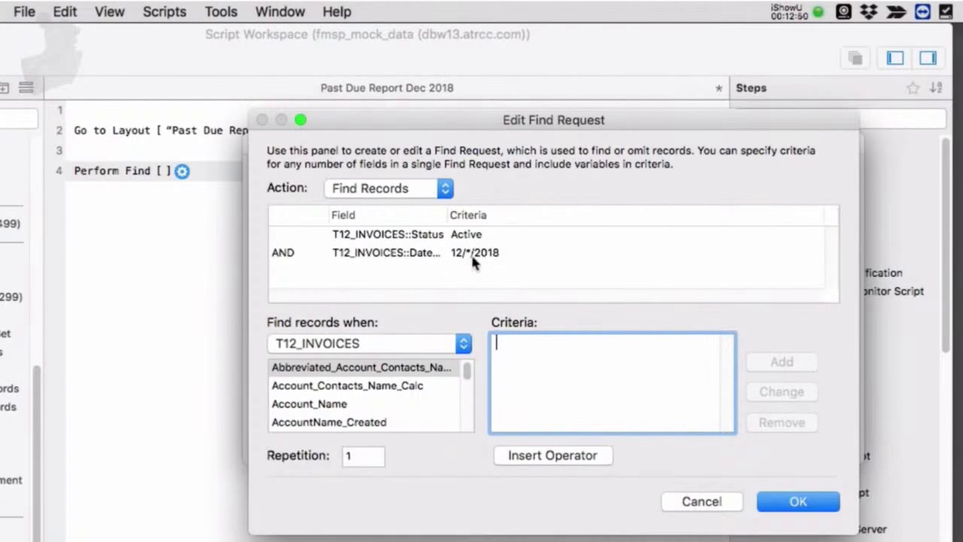
{"action": "left_click", "coordinate": [799, 502]}
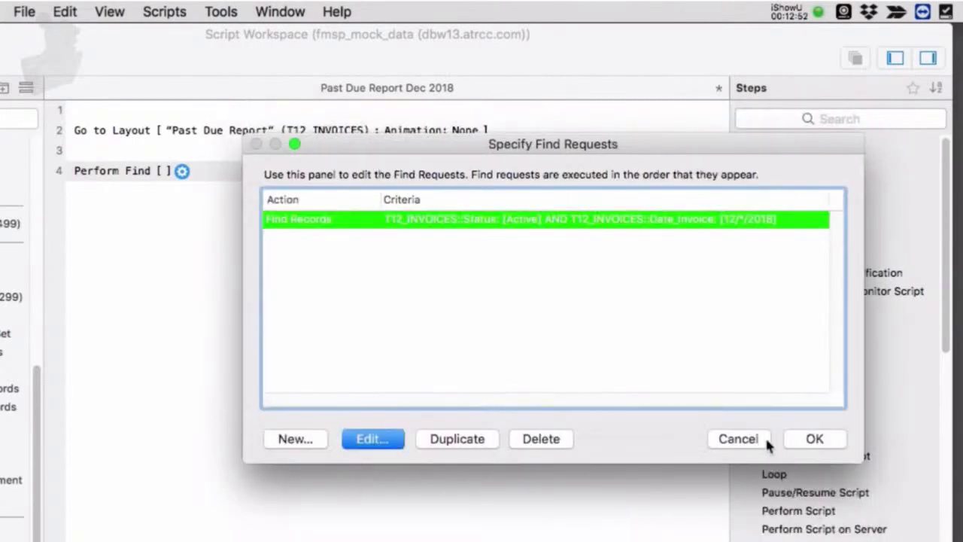
{"action": "left_click", "coordinate": [807, 445]}
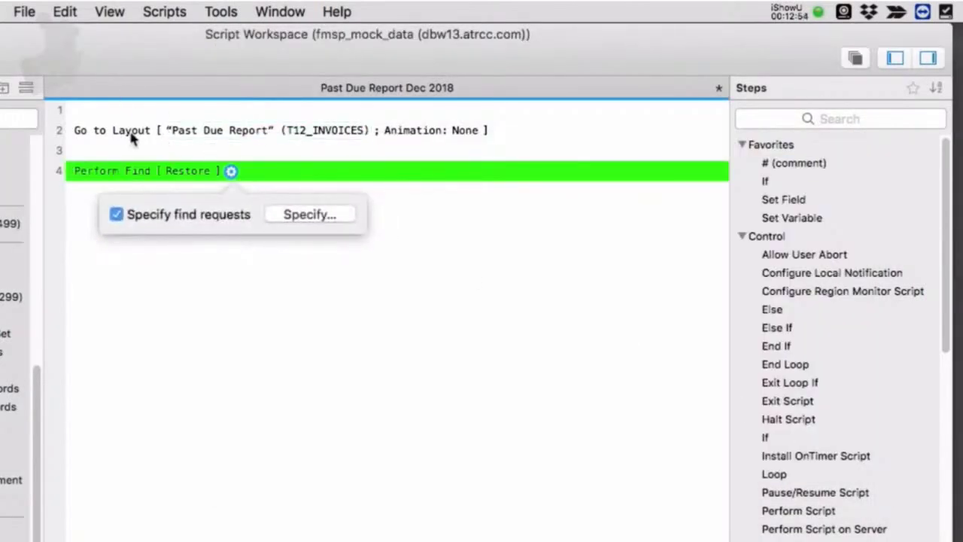
Add a Sort Records step on line 6, leaving a blank line below the Perform Find step.
{"action": "left_click", "coordinate": [98, 174]}
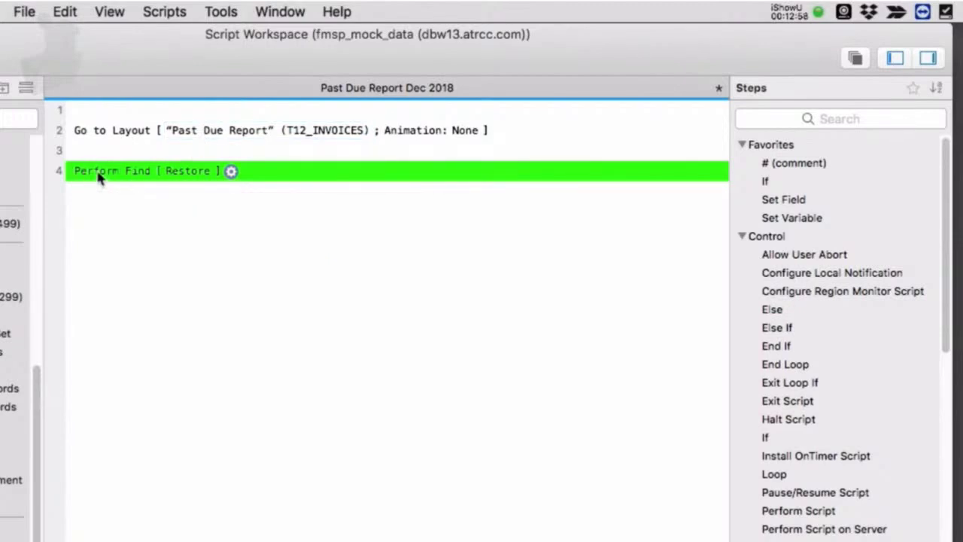
{"action": "key", "text": "Return"}
{"action": "key", "text": "Return"}
{"action": "type", "text": "Sort"}
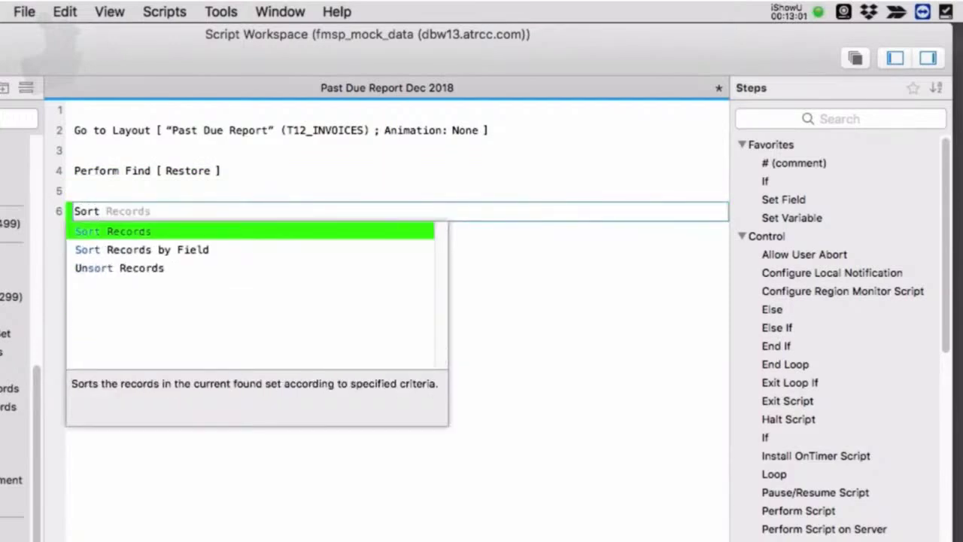
{"action": "key", "text": "Return"}
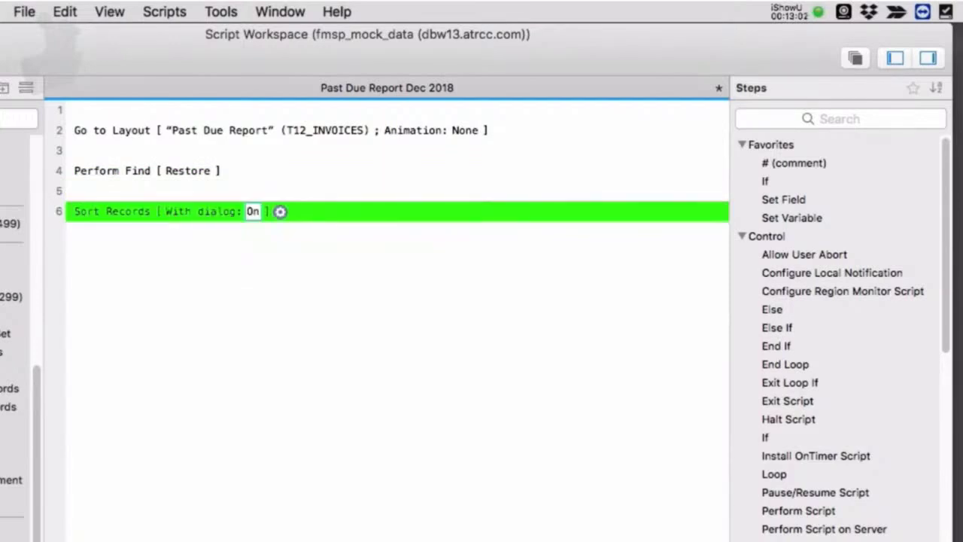
Set the Sort Records step to run without a dialog and to restore the descending Total_Amount_Due sort order, keeping records sorted.
{"action": "left_click", "coordinate": [253, 212]}
{"action": "left_click", "coordinate": [286, 212]}
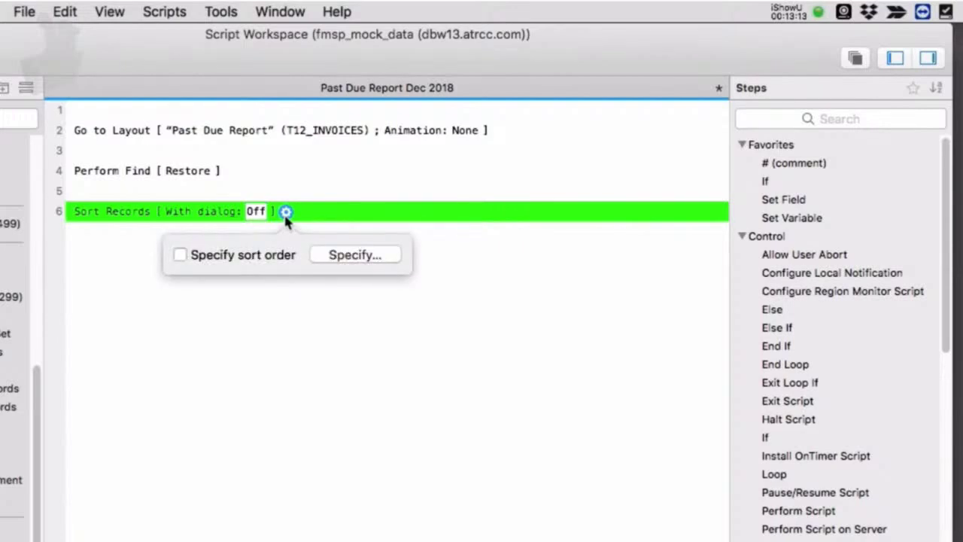
{"action": "left_click", "coordinate": [261, 255]}
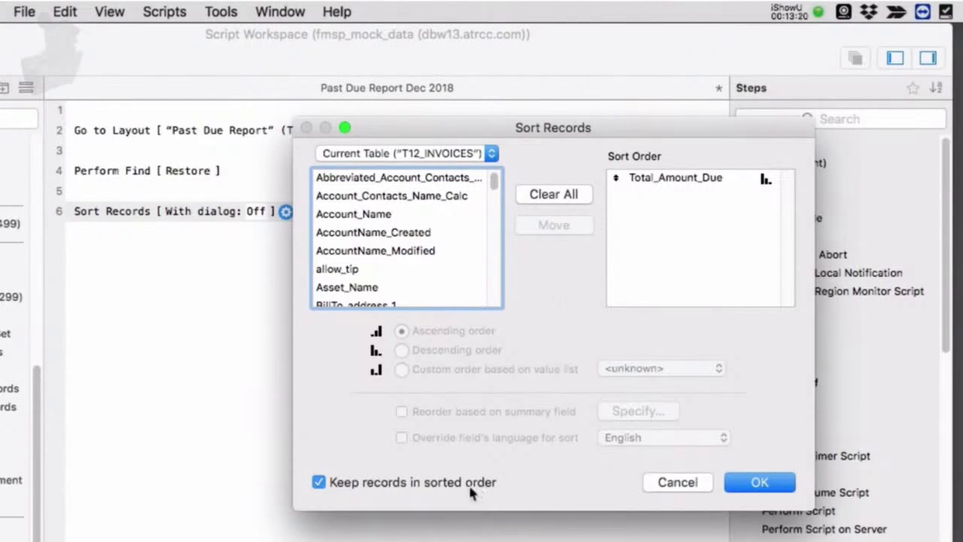
{"action": "left_click", "coordinate": [758, 483]}
{"action": "left_click", "coordinate": [436, 403]}
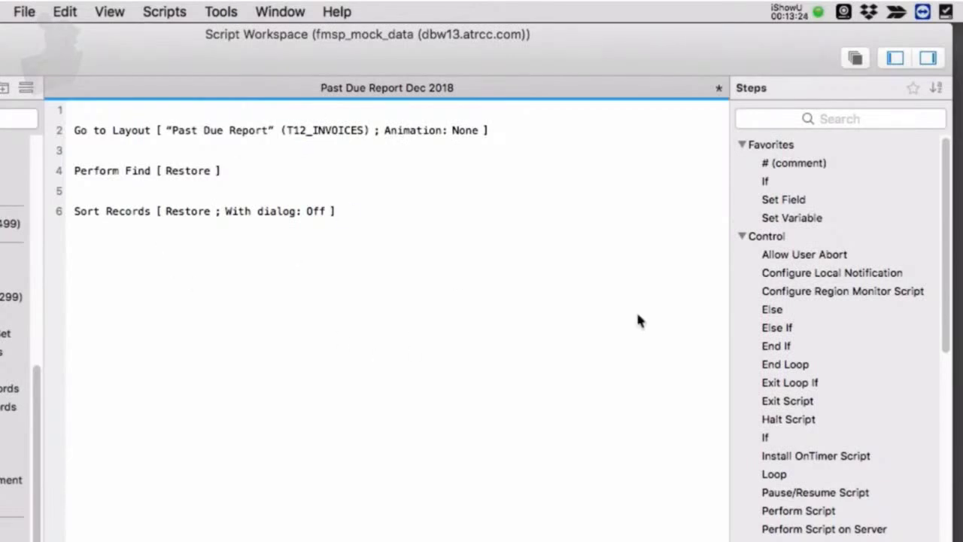
Save the Past Due Report Dec 2018 script, then close it and the Script Workspace.
{"action": "key", "text": "super+s"}
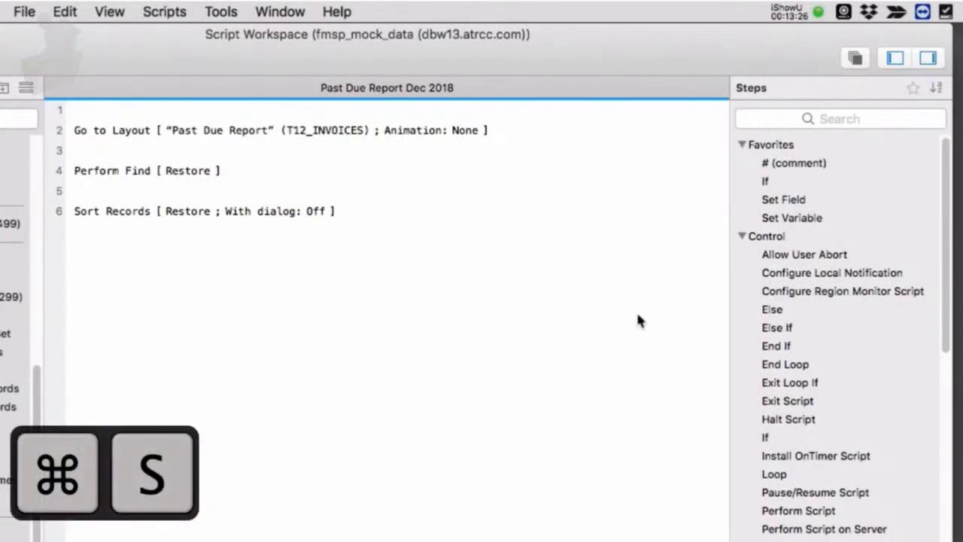
{"action": "key", "text": "super+w"}
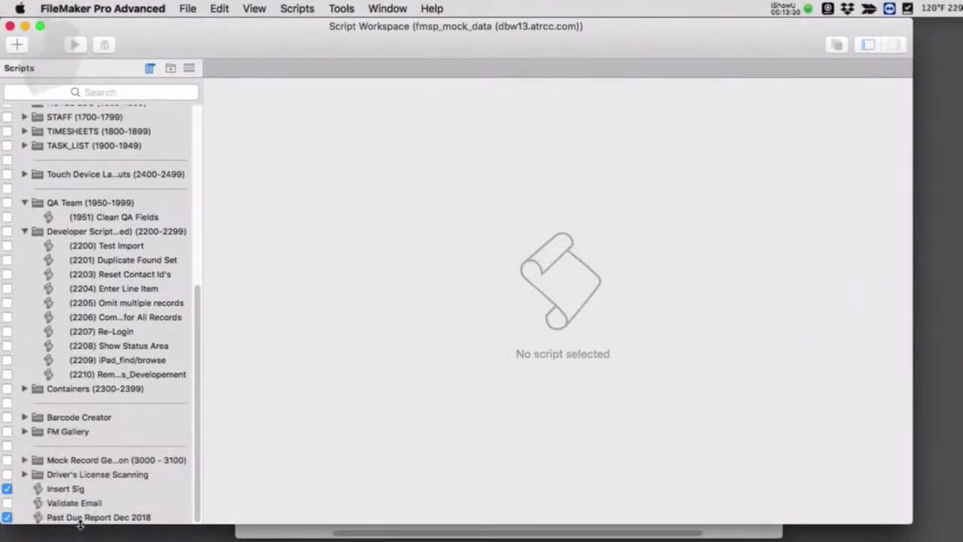
{"action": "left_click", "coordinate": [297, 8]}
{"action": "left_click", "coordinate": [255, 8]}
{"action": "key", "text": "shift+super+w"}
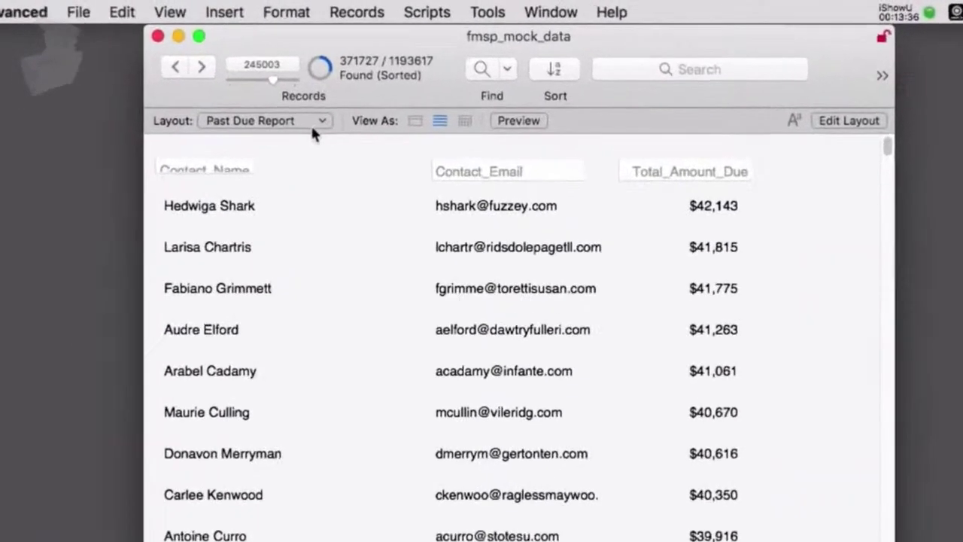
Switch the database window from the report to the L1_Home layout in the Mouse Layouts group.
{"action": "left_click", "coordinate": [324, 87]}
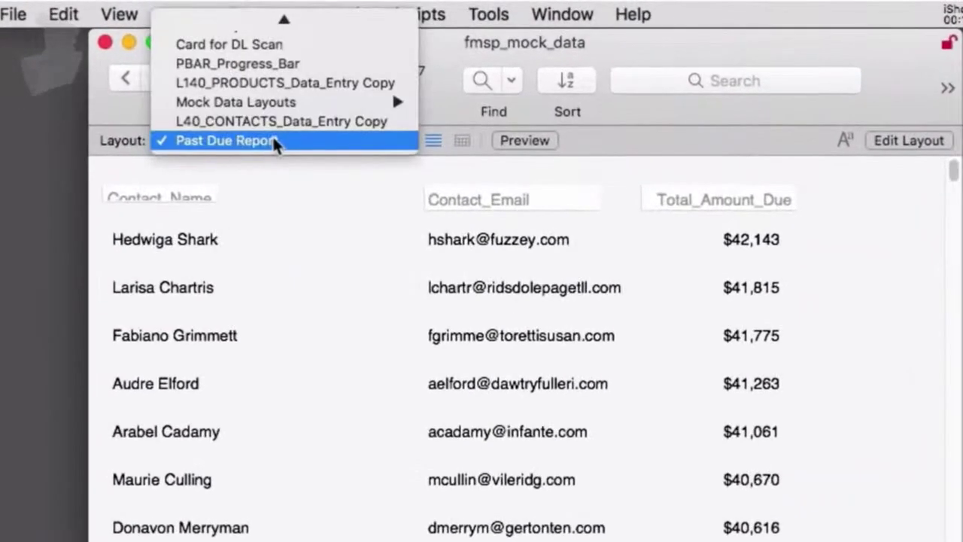
{"action": "mouse_move", "coordinate": [351, 6]}
{"action": "mouse_move", "coordinate": [286, 23]}
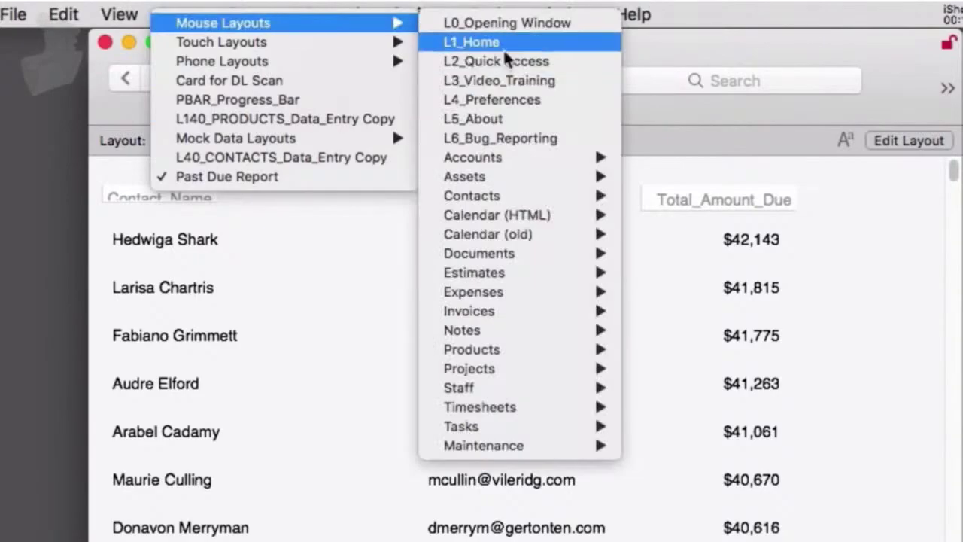
{"action": "left_click", "coordinate": [502, 45]}
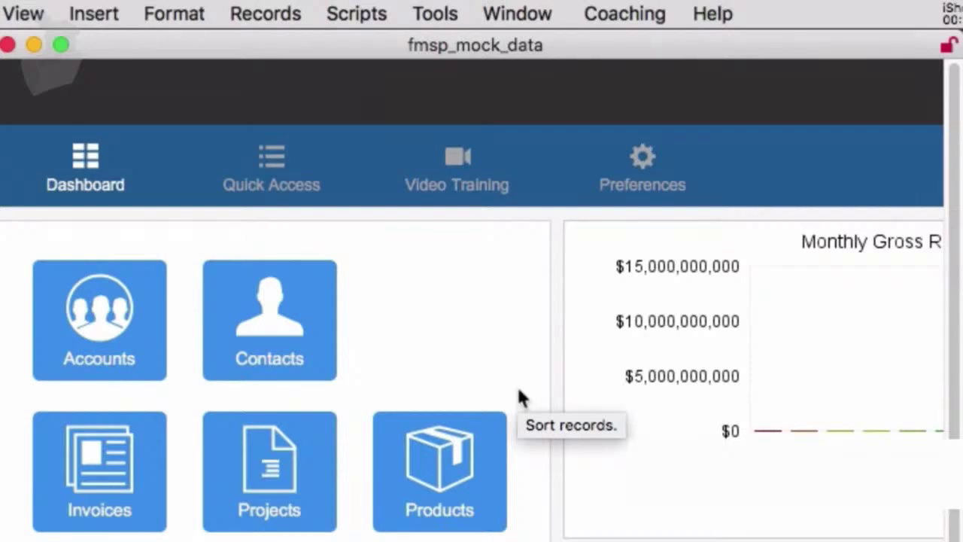
Run the Past Due Report Dec 2018 script from the home layout and review the start of the resulting list.
{"action": "left_click", "coordinate": [378, 15]}
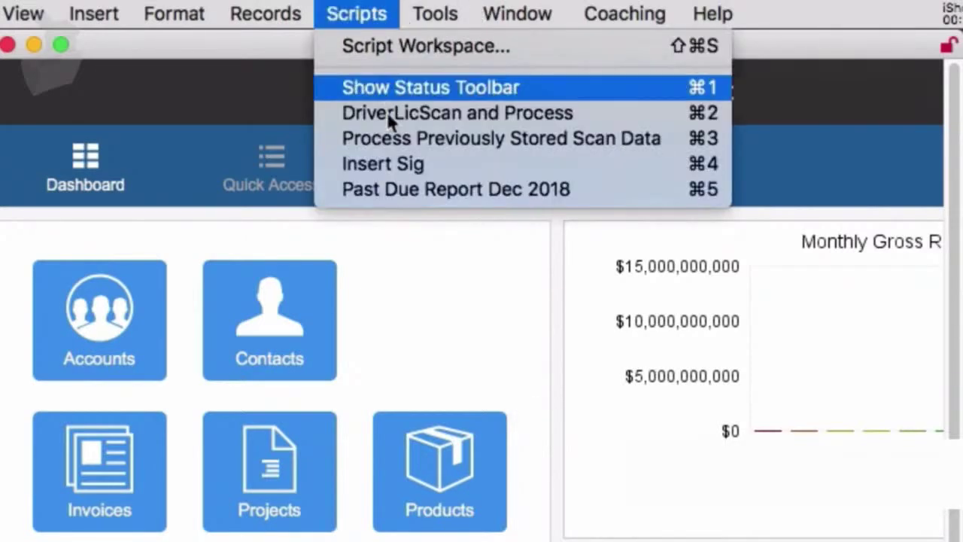
{"action": "left_click", "coordinate": [407, 189]}
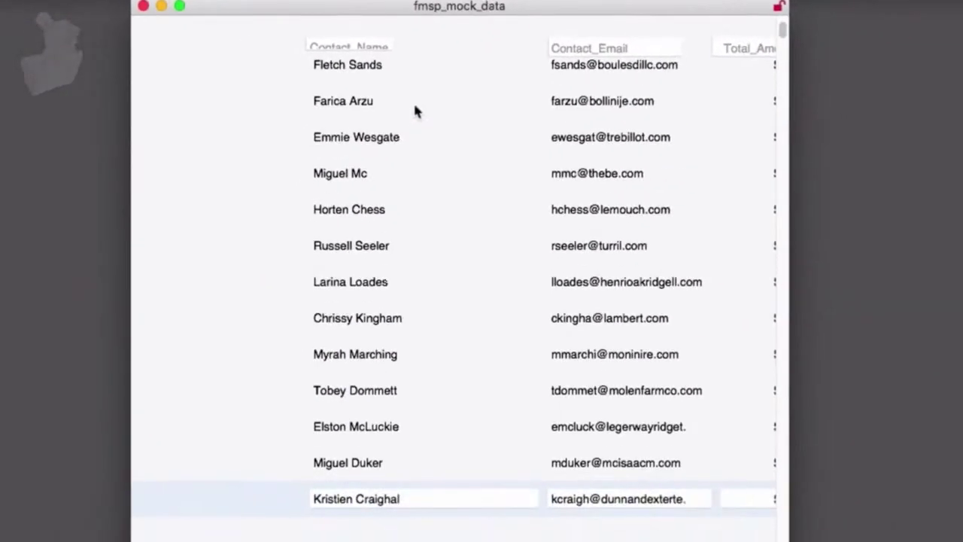
{"action": "scroll", "coordinate": [413, 101], "scroll_direction": "up", "scroll_amount": 10}
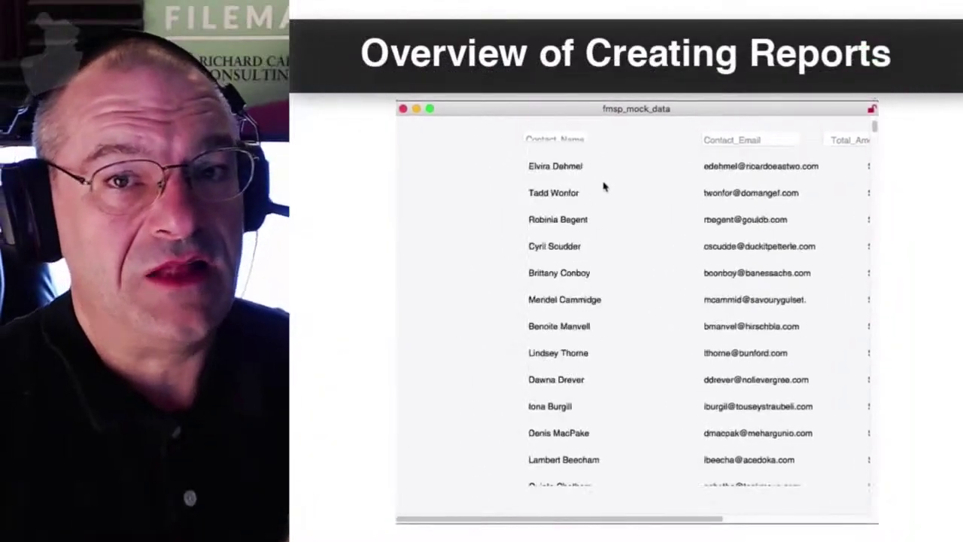